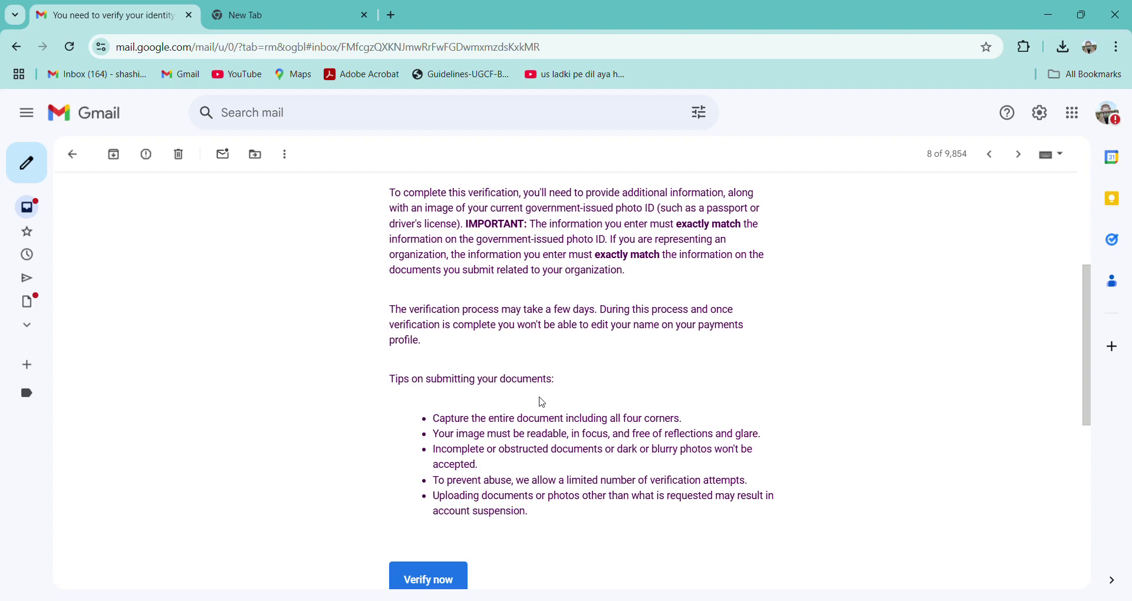
Open the Google AdSense Payments info page in the empty browser tab.
{"action": "scroll", "coordinate": [543, 403], "scroll_direction": "down", "scroll_amount": 3}
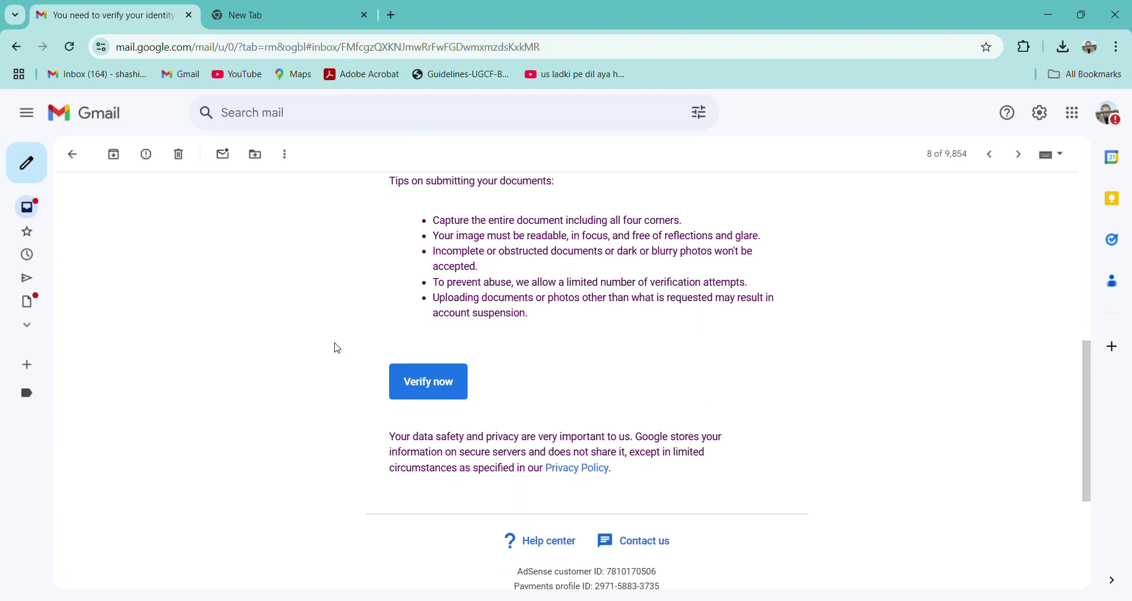
{"action": "scroll", "coordinate": [338, 349], "scroll_direction": "up", "scroll_amount": 2}
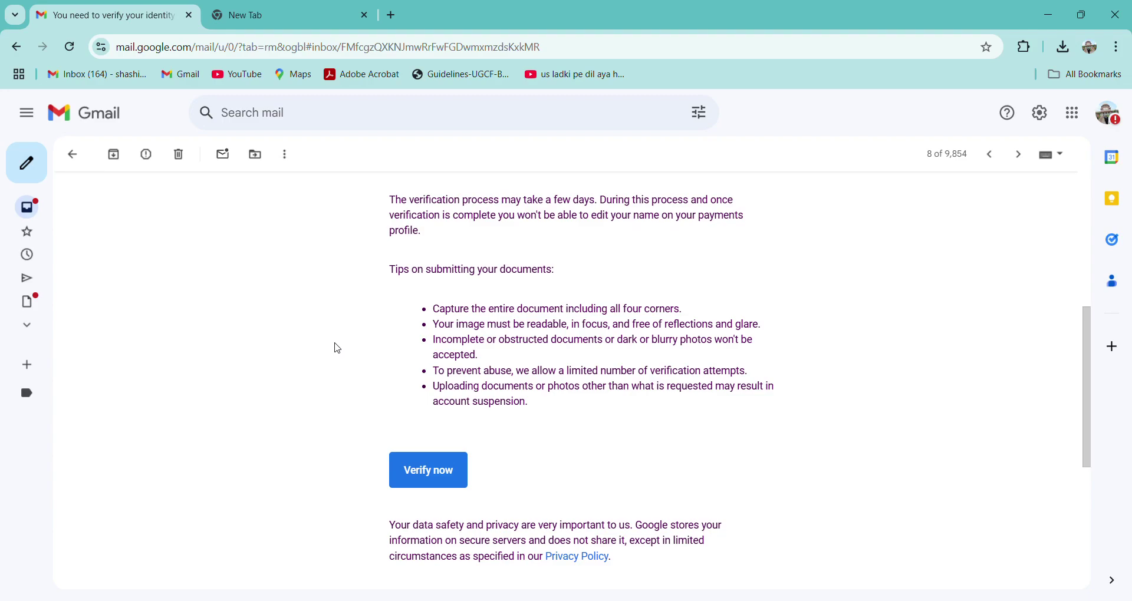
{"action": "scroll", "coordinate": [338, 348], "scroll_direction": "up", "scroll_amount": 5}
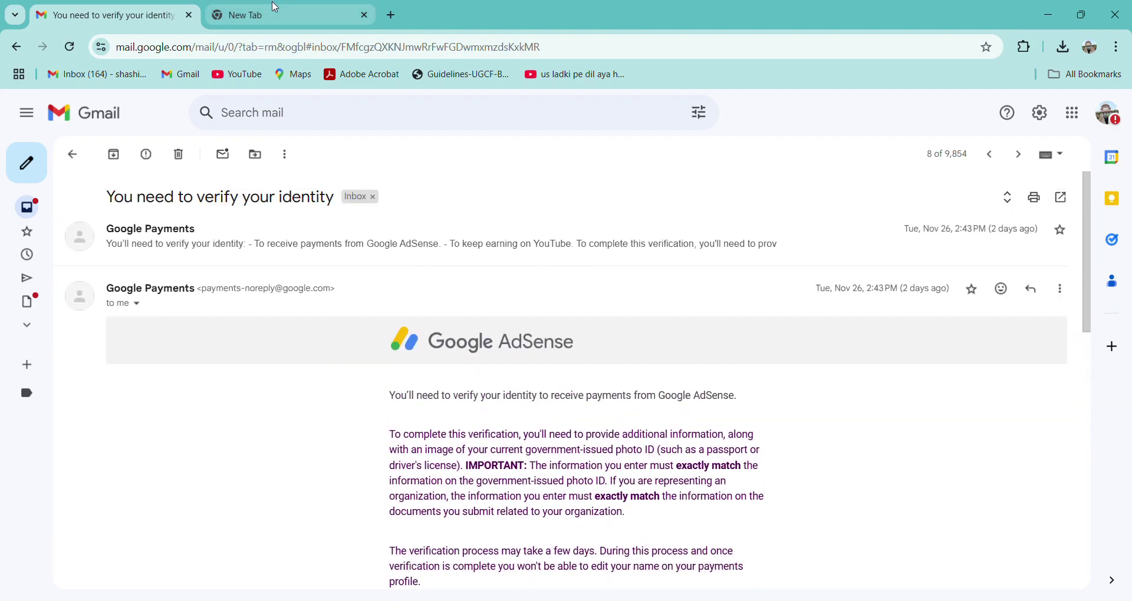
{"action": "left_click", "coordinate": [275, 7]}
{"action": "left_click", "coordinate": [181, 49]}
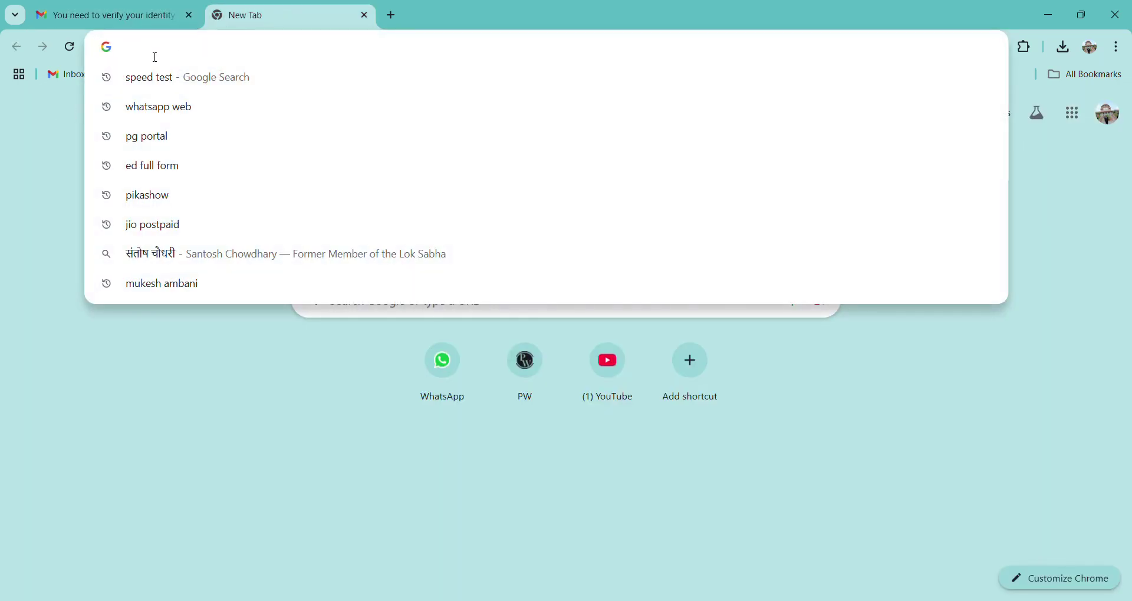
{"action": "type", "text": "googl"}
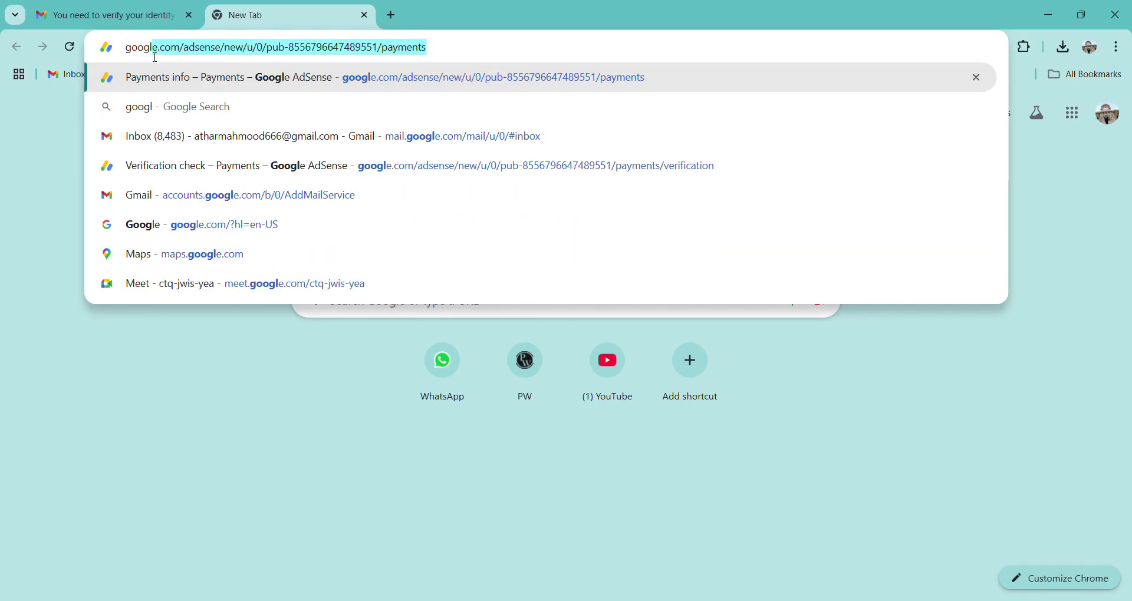
{"action": "type", "text": "e"}
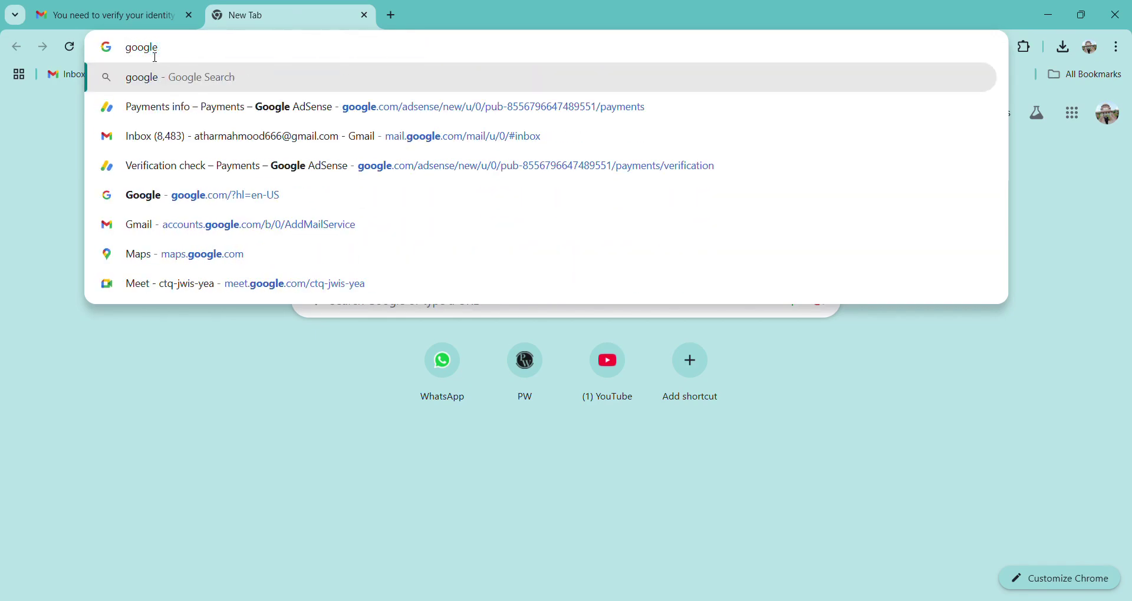
{"action": "left_click", "coordinate": [201, 109]}
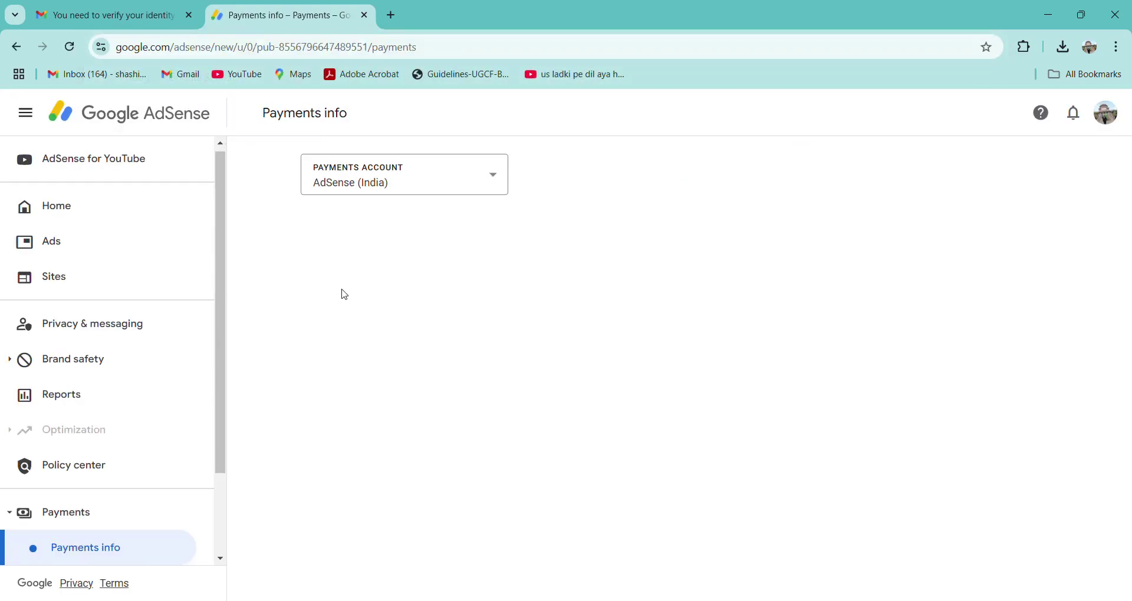
{"action": "left_click", "coordinate": [109, 15]}
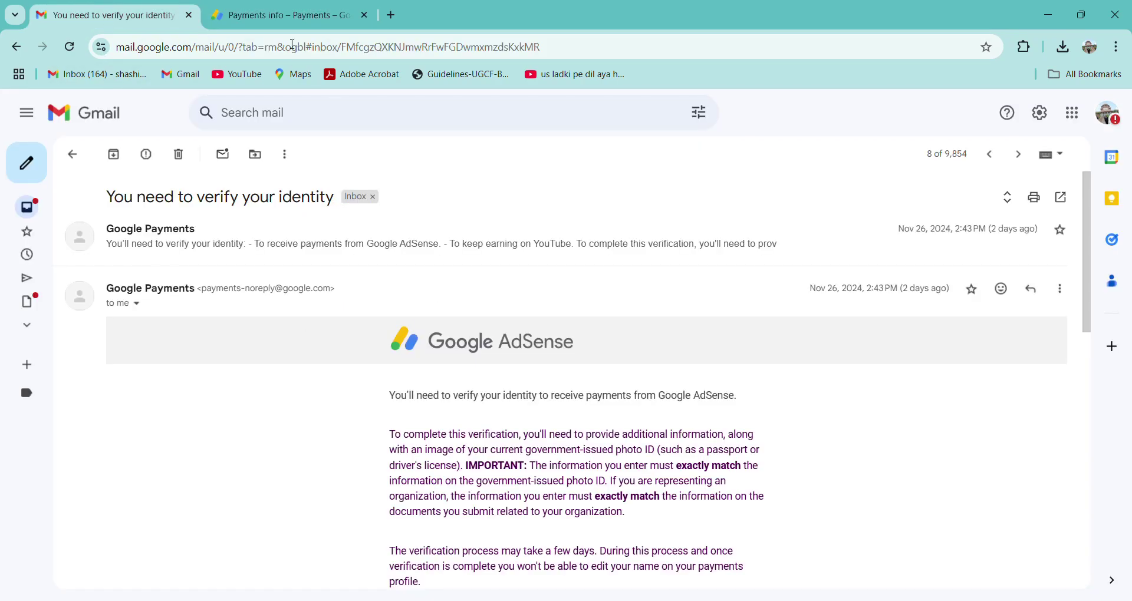
{"action": "left_click", "coordinate": [285, 17]}
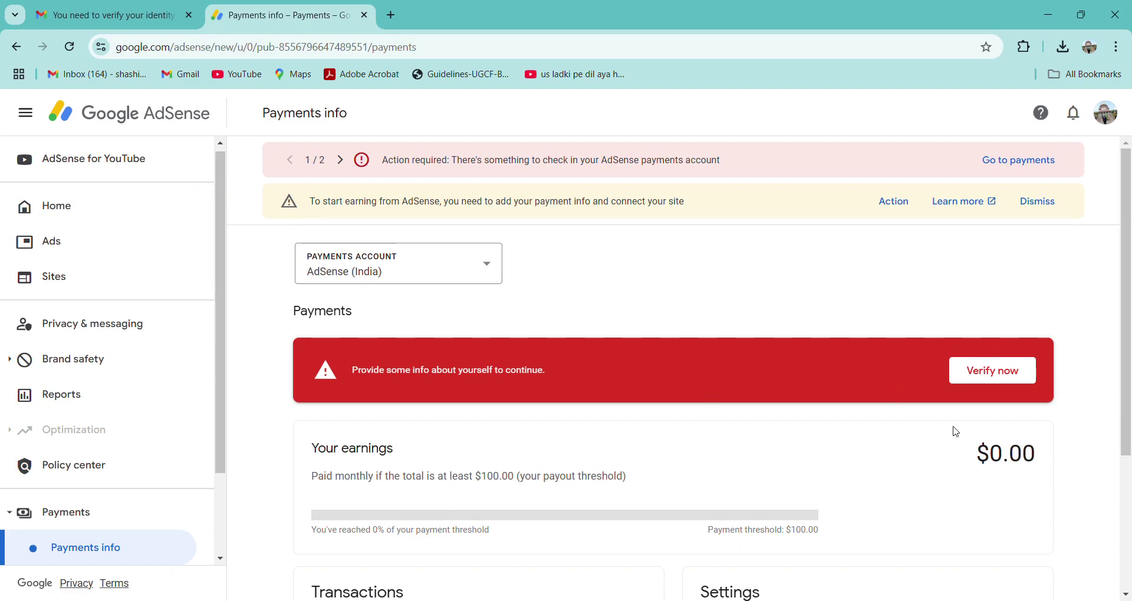
Start verifying from the payments account alert and review the accepted ID documents.
{"action": "left_click", "coordinate": [985, 373]}
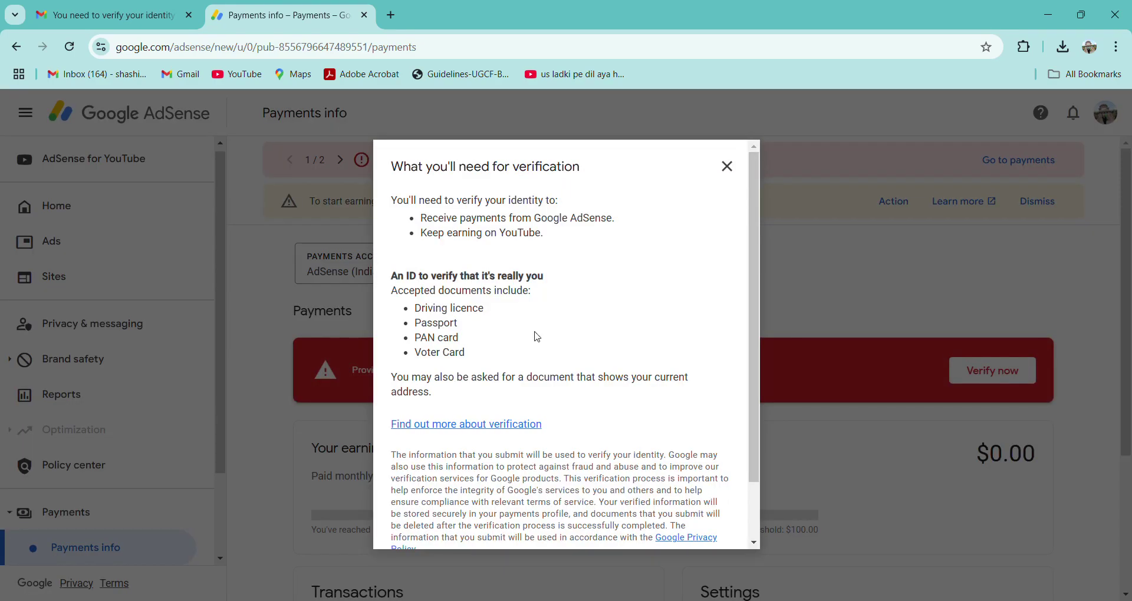
{"action": "scroll", "coordinate": [537, 337], "scroll_direction": "down", "scroll_amount": 3}
{"action": "scroll", "coordinate": [537, 337], "scroll_direction": "up", "scroll_amount": 3}
{"action": "scroll", "coordinate": [435, 347], "scroll_direction": "down", "scroll_amount": 2}
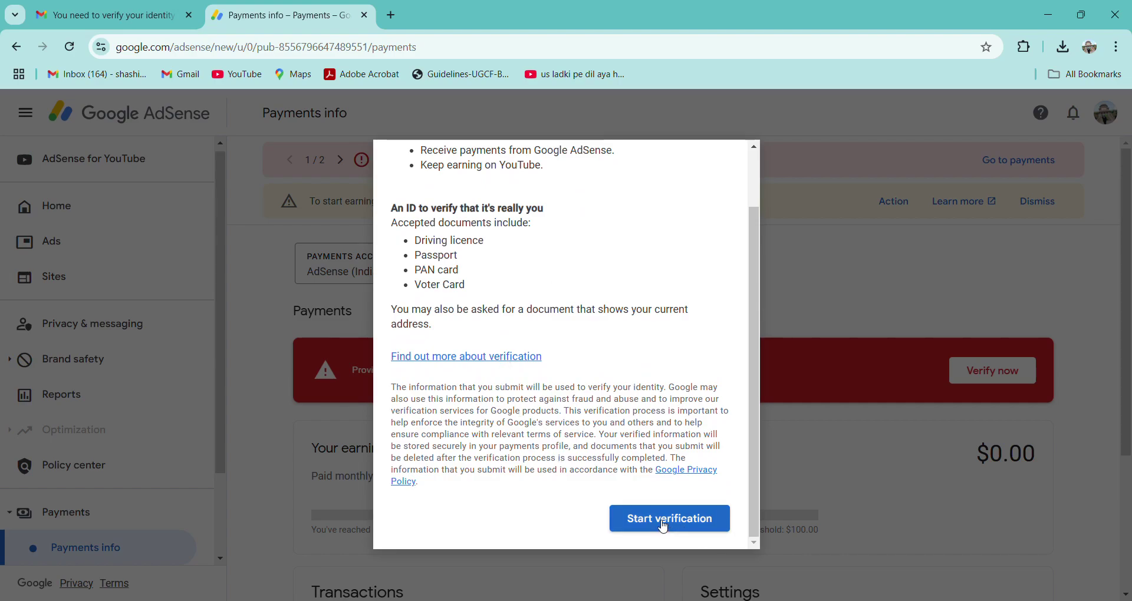
Review the identity verification instructions and document submission tips in the Google Payments email.
{"action": "left_click", "coordinate": [118, 15]}
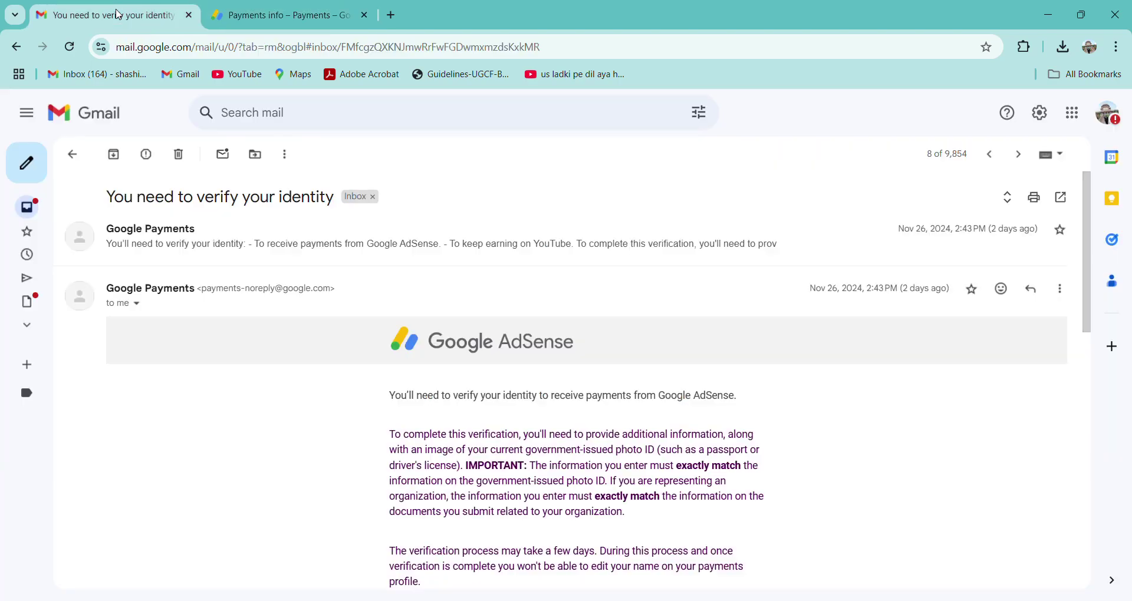
{"action": "scroll", "coordinate": [619, 429], "scroll_direction": "down", "scroll_amount": 5}
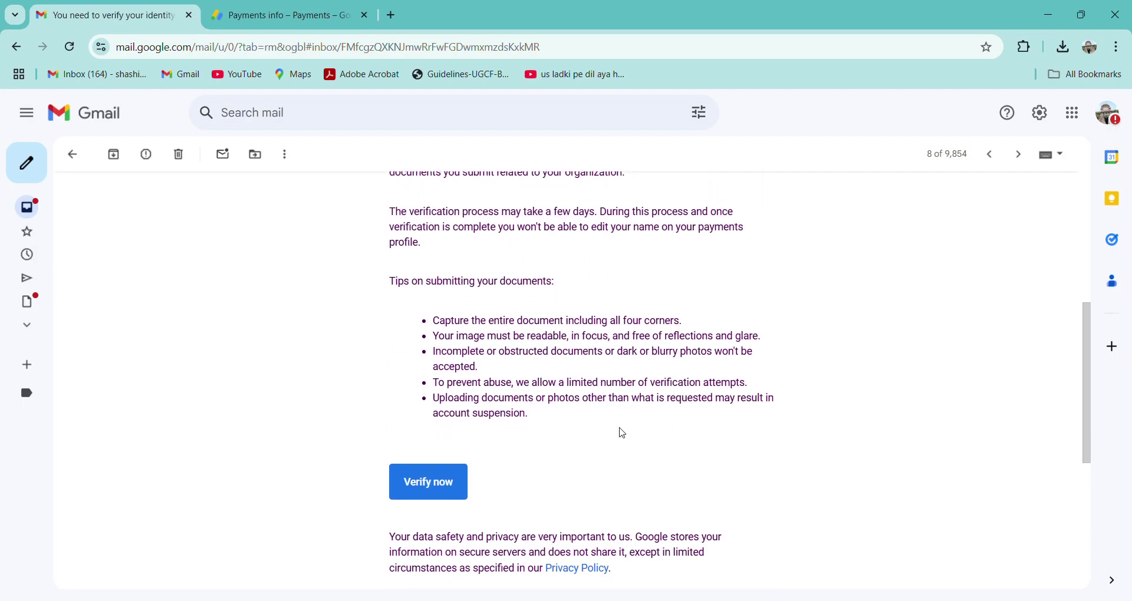
{"action": "scroll", "coordinate": [624, 435], "scroll_direction": "down", "scroll_amount": 4}
{"action": "scroll", "coordinate": [623, 435], "scroll_direction": "up", "scroll_amount": 6}
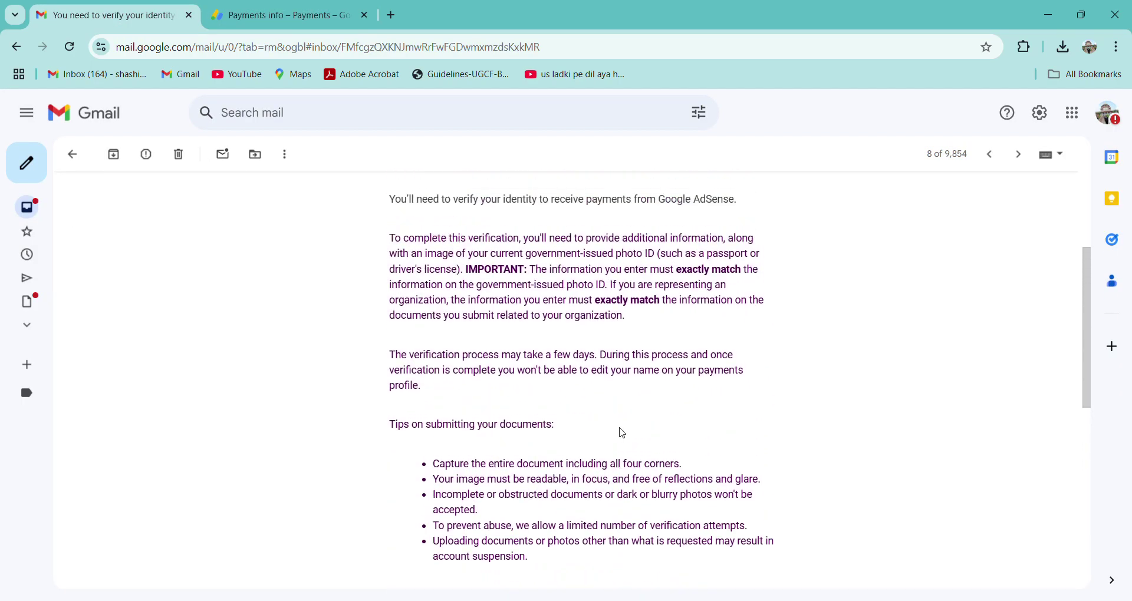
{"action": "scroll", "coordinate": [624, 434], "scroll_direction": "up", "scroll_amount": 1}
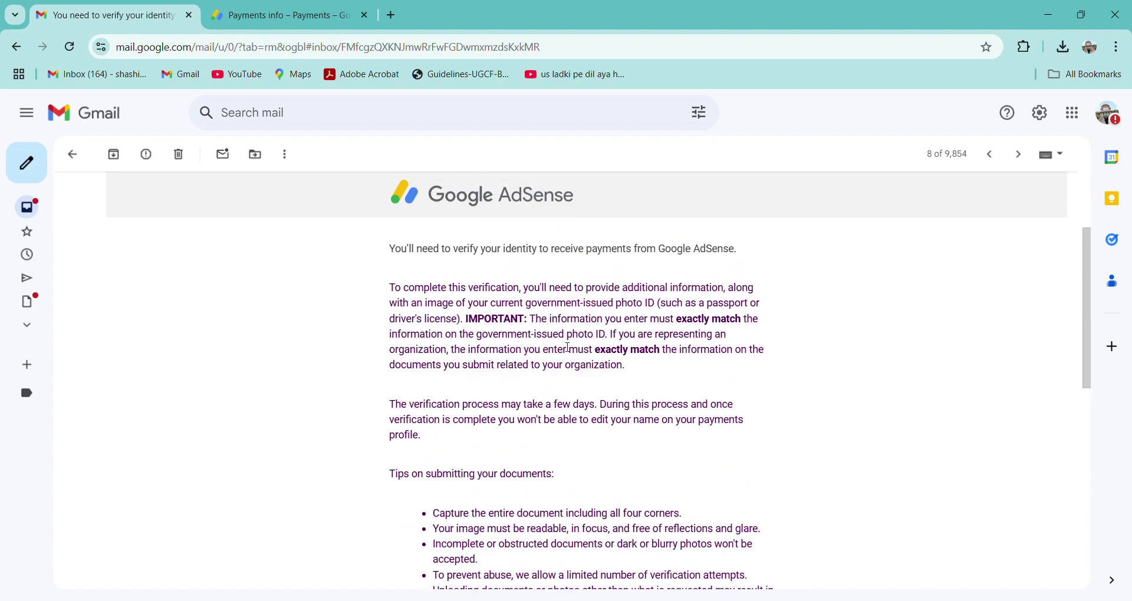
{"action": "scroll", "coordinate": [535, 225], "scroll_direction": "up", "scroll_amount": 3}
{"action": "scroll", "coordinate": [535, 226], "scroll_direction": "down", "scroll_amount": 6}
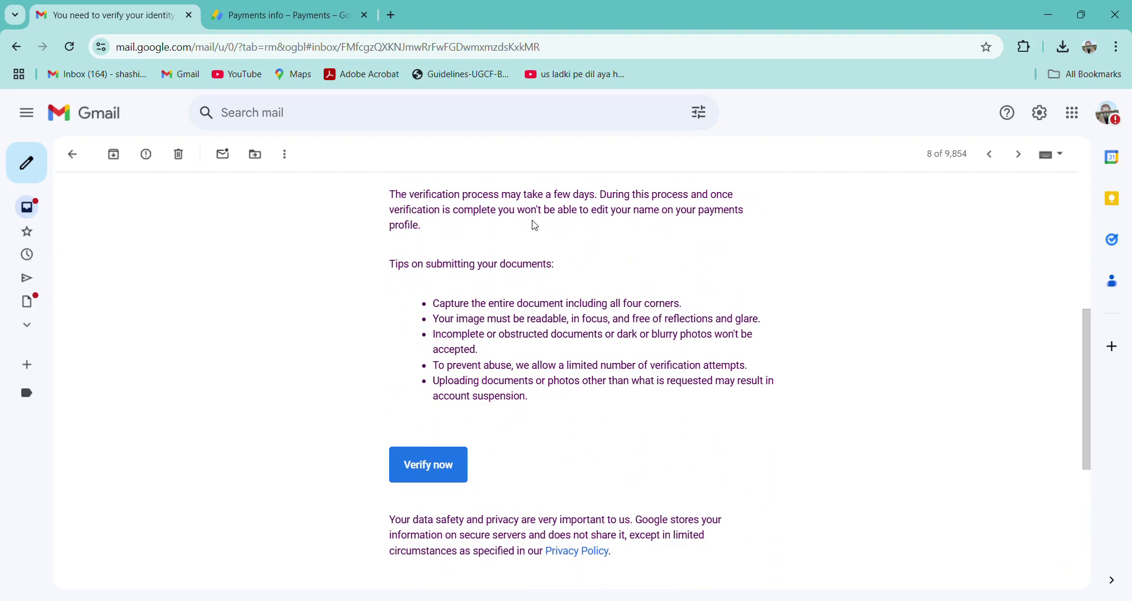
{"action": "scroll", "coordinate": [534, 225], "scroll_direction": "down", "scroll_amount": 3}
{"action": "scroll", "coordinate": [535, 226], "scroll_direction": "up", "scroll_amount": 9}
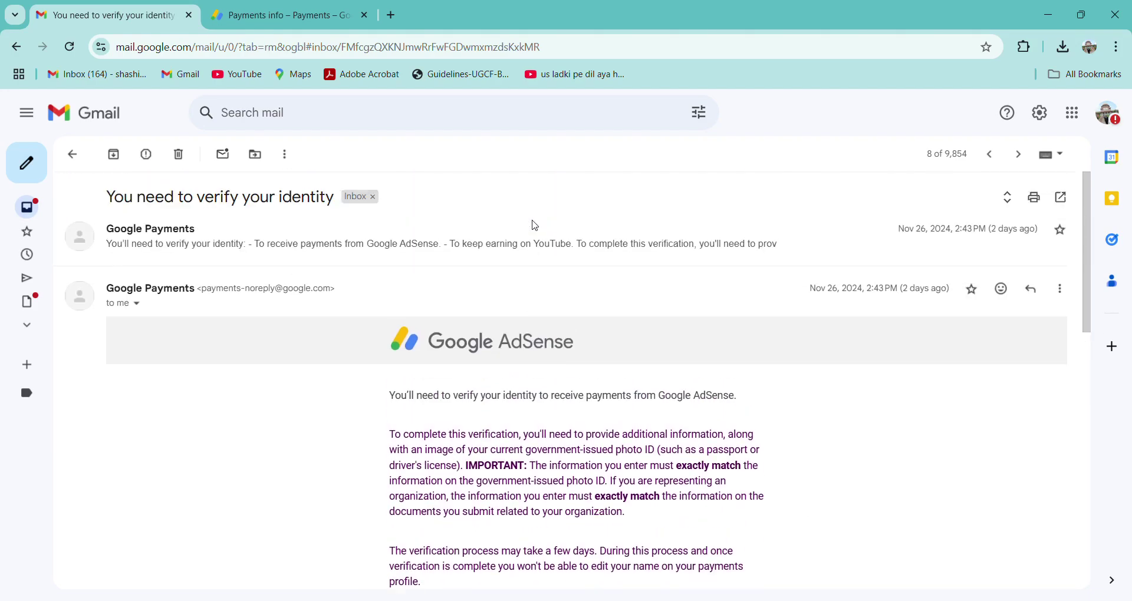
Return to AdSense, start the identity verification and fill in the legal name from the saved suggestion.
{"action": "left_click", "coordinate": [260, 16]}
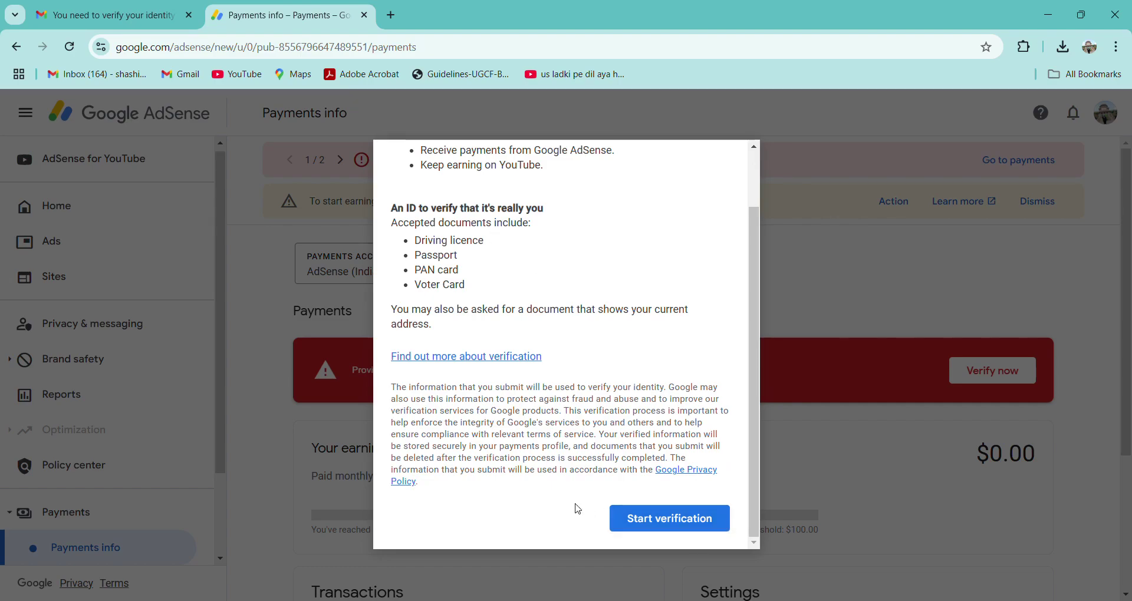
{"action": "left_click", "coordinate": [669, 520]}
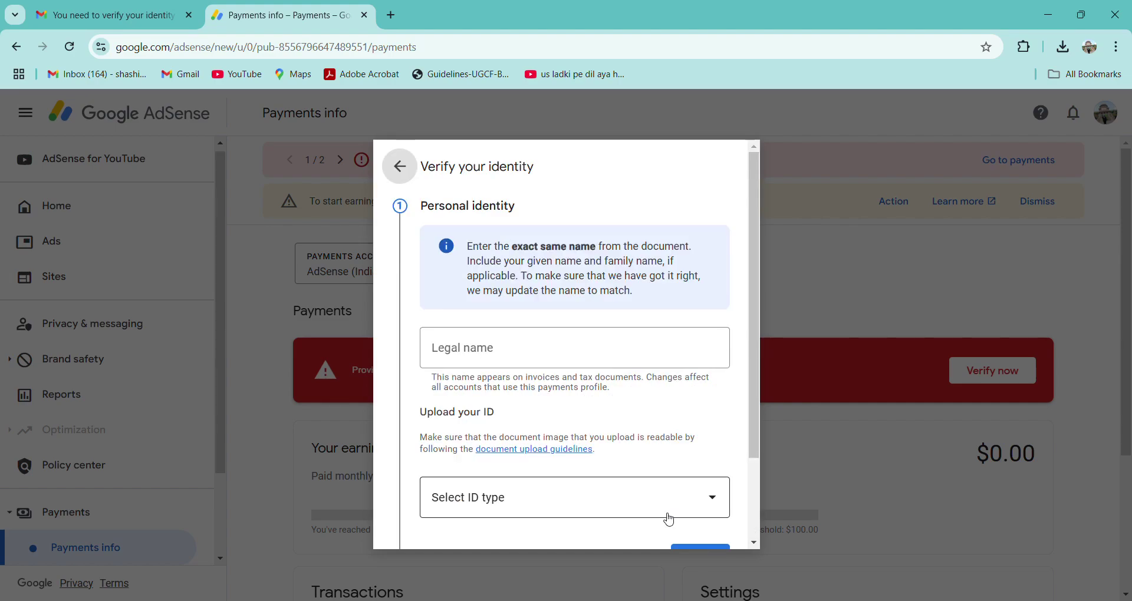
{"action": "left_click", "coordinate": [451, 359]}
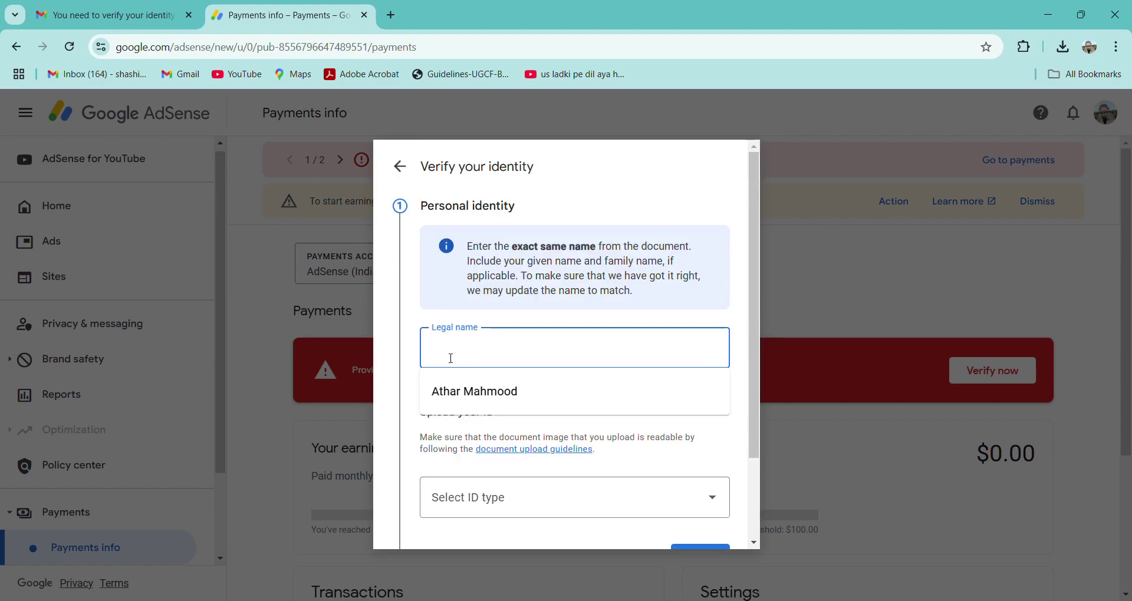
{"action": "left_click", "coordinate": [470, 394]}
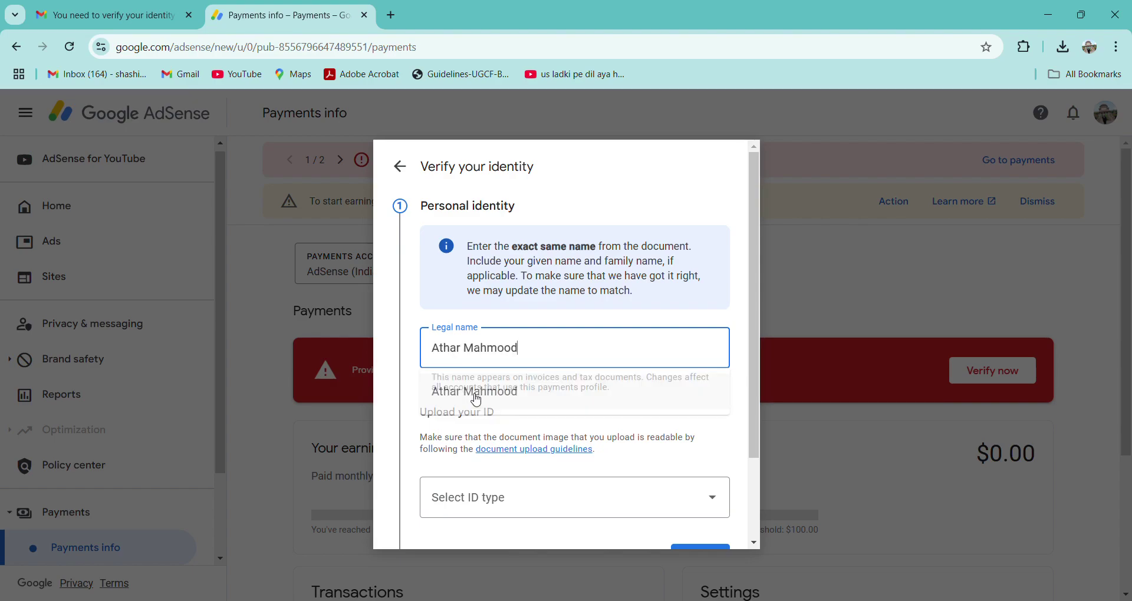
Set the ID type to PAN card in the personal identity section.
{"action": "scroll", "coordinate": [473, 398], "scroll_direction": "down", "scroll_amount": 1}
{"action": "scroll", "coordinate": [473, 398], "scroll_direction": "down", "scroll_amount": 1}
{"action": "left_click", "coordinate": [550, 398]}
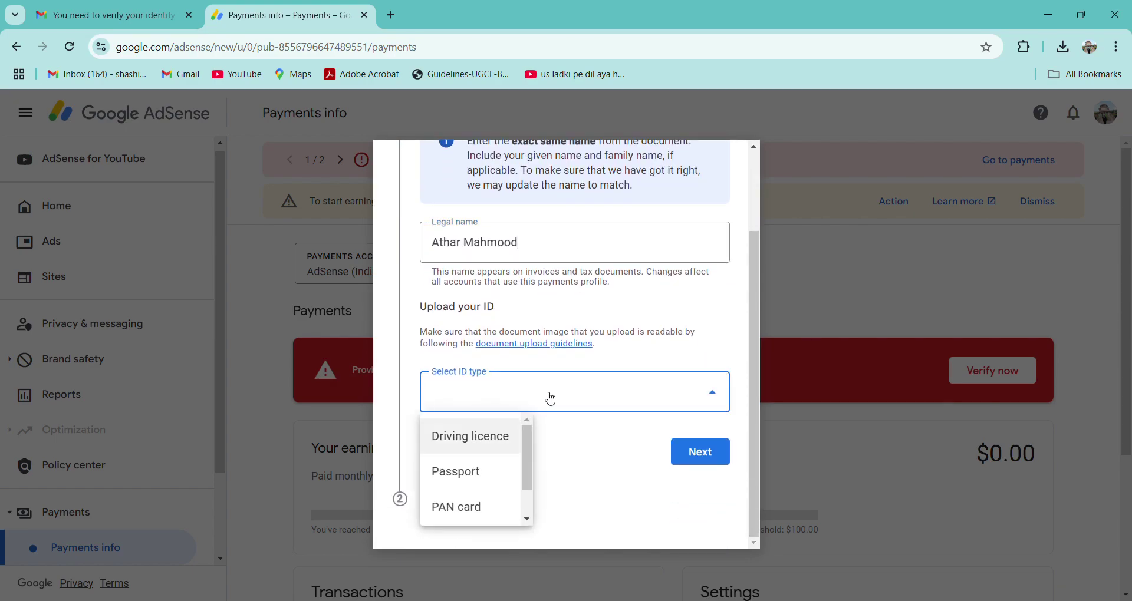
{"action": "scroll", "coordinate": [502, 454], "scroll_direction": "down", "scroll_amount": 1}
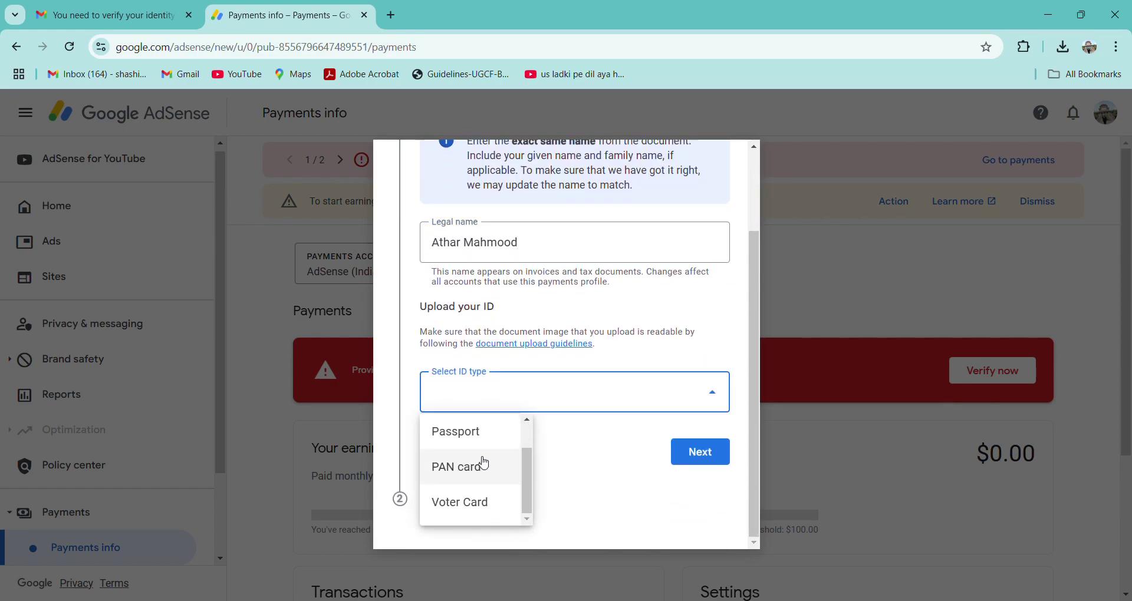
{"action": "left_click", "coordinate": [464, 476]}
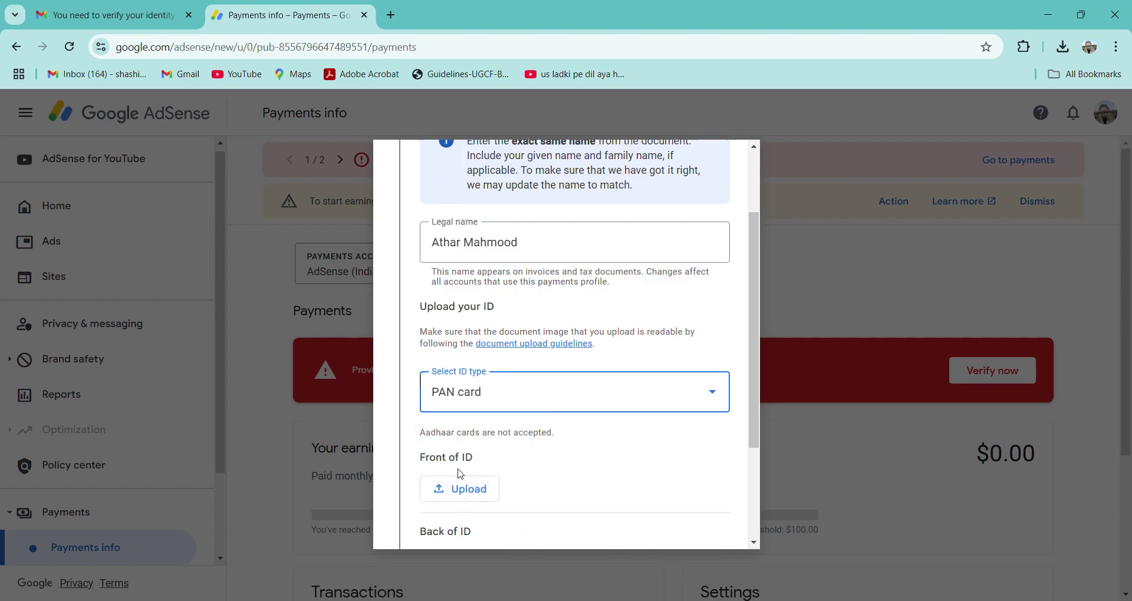
Upload the photo of the PAN card's front as the Front of ID.
{"action": "scroll", "coordinate": [625, 466], "scroll_direction": "down", "scroll_amount": 3}
{"action": "left_click", "coordinate": [470, 334]}
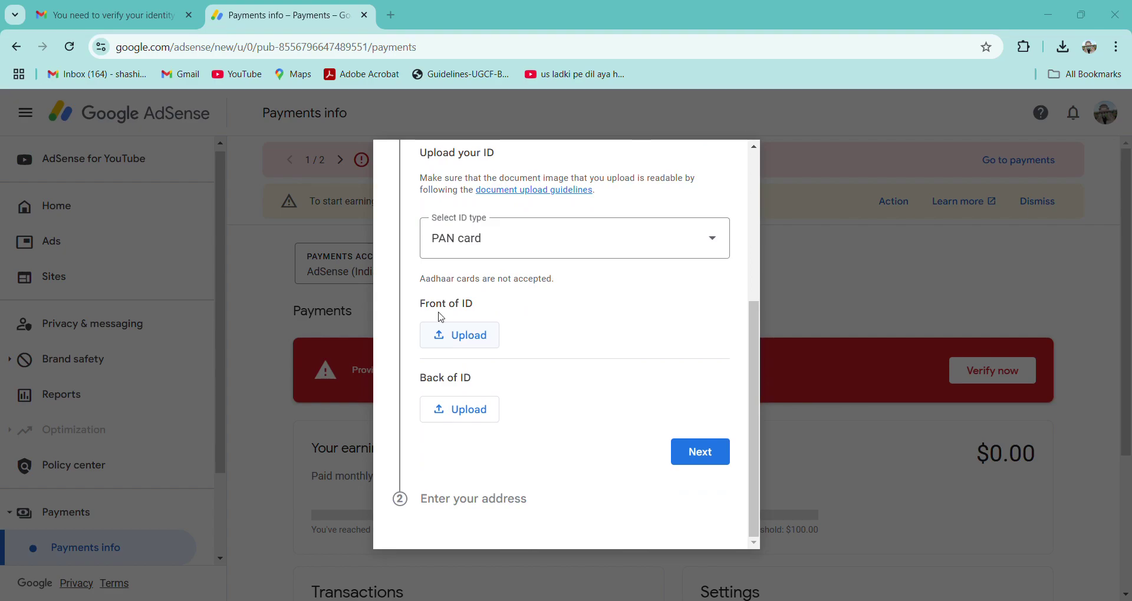
{"action": "key", "text": "Return"}
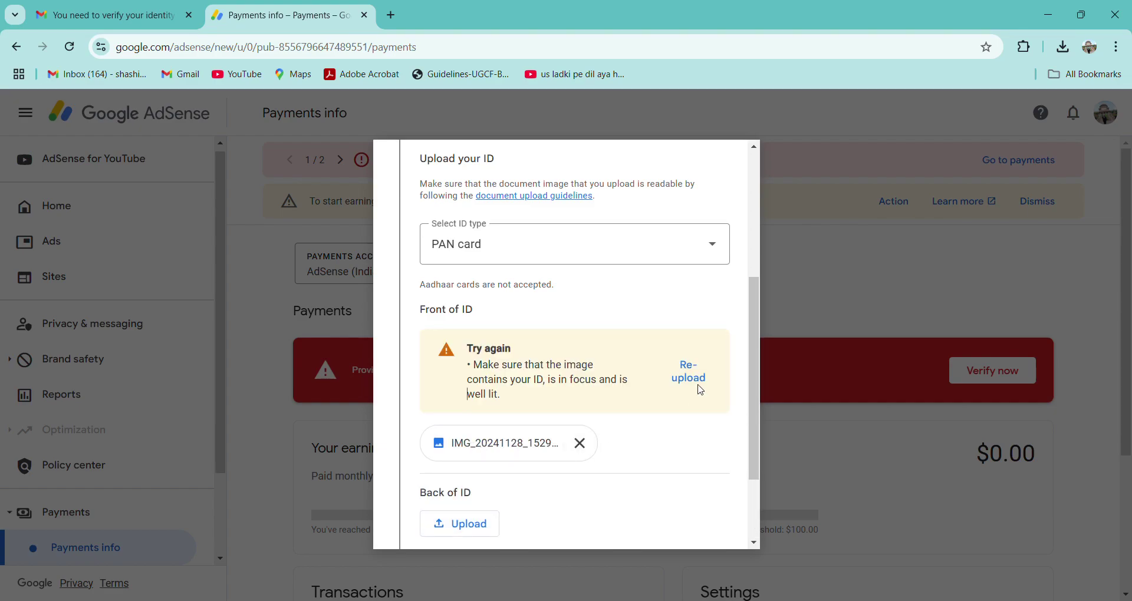
Upload the photo of the PAN card's back as the Back of ID.
{"action": "scroll", "coordinate": [574, 505], "scroll_direction": "down", "scroll_amount": 2}
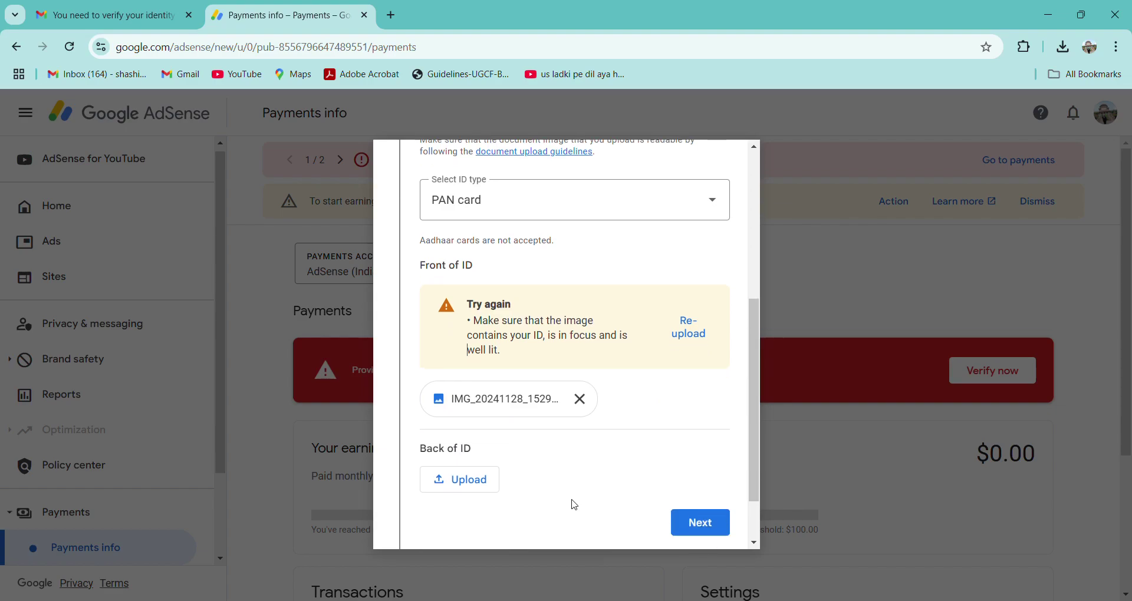
{"action": "left_click", "coordinate": [461, 419]}
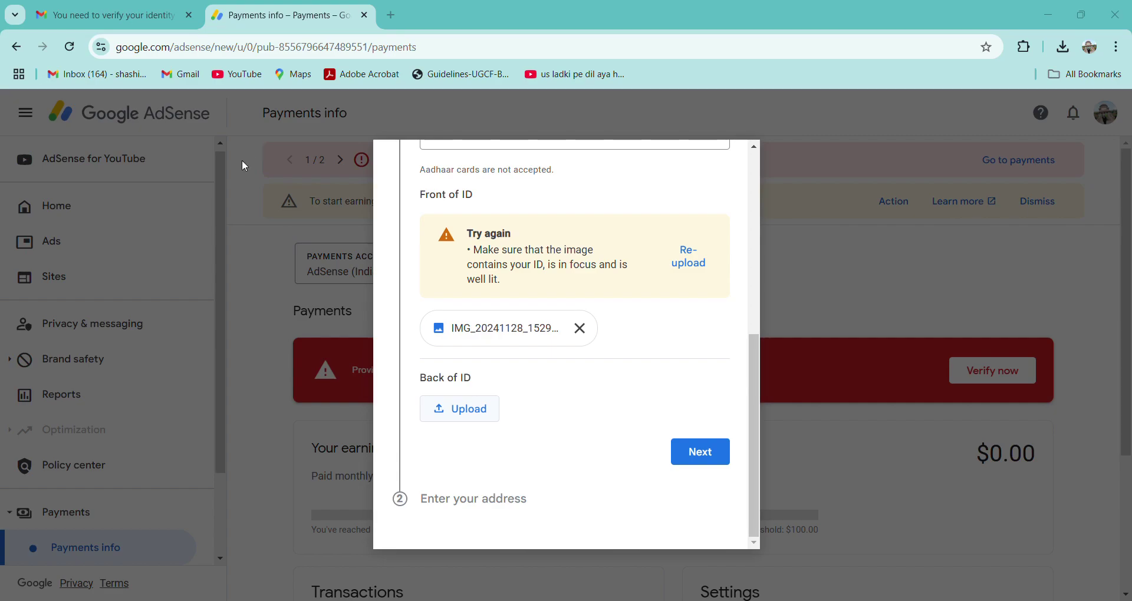
{"action": "double_click", "coordinate": [242, 127]}
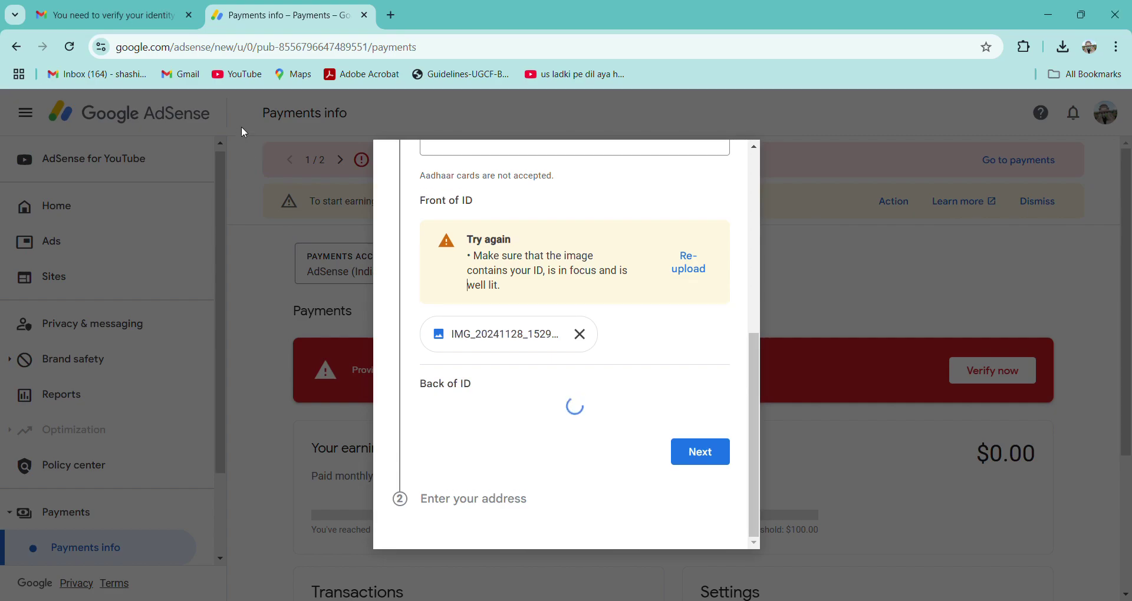
{"action": "scroll", "coordinate": [577, 445], "scroll_direction": "up", "scroll_amount": 3}
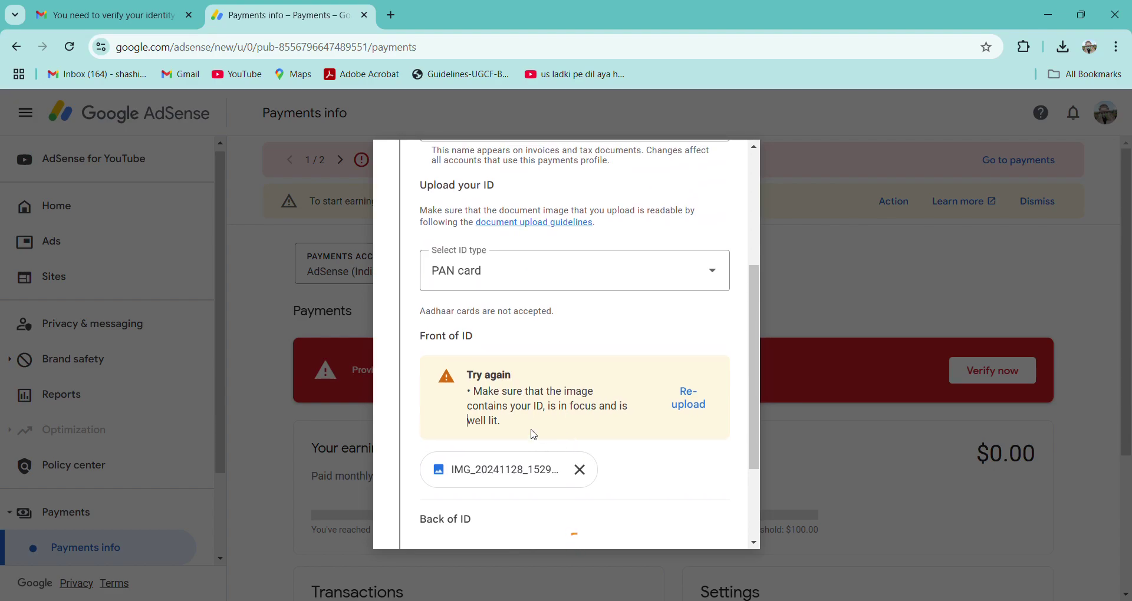
{"action": "scroll", "coordinate": [528, 439], "scroll_direction": "down", "scroll_amount": 2}
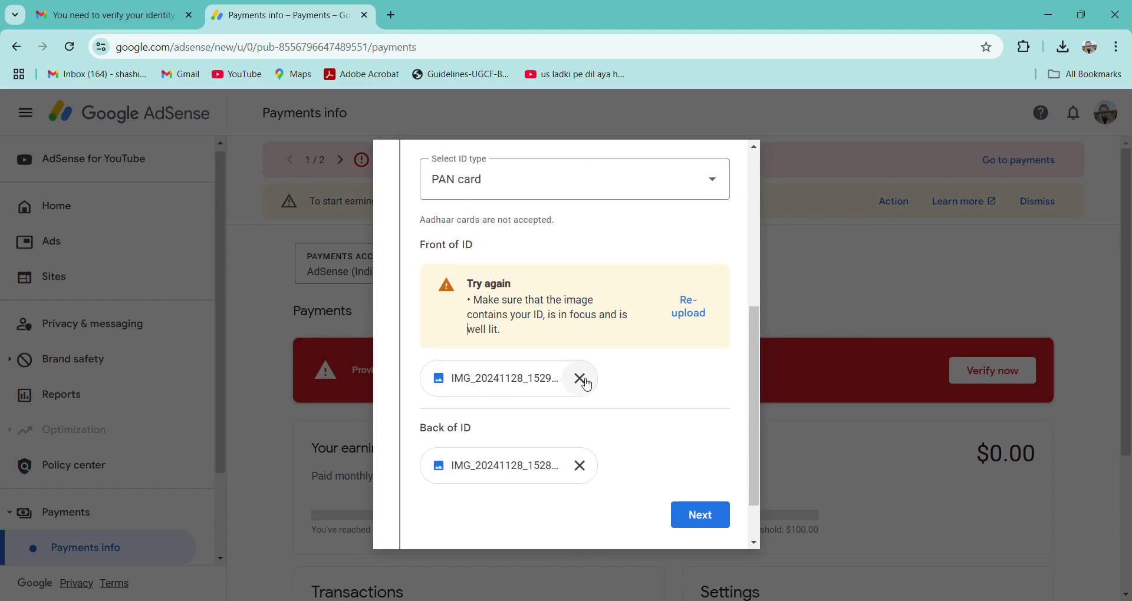
Submit the personal identity section with both ID images and continue to the address section.
{"action": "left_click", "coordinate": [557, 384]}
{"action": "scroll", "coordinate": [643, 453], "scroll_direction": "down", "scroll_amount": 1}
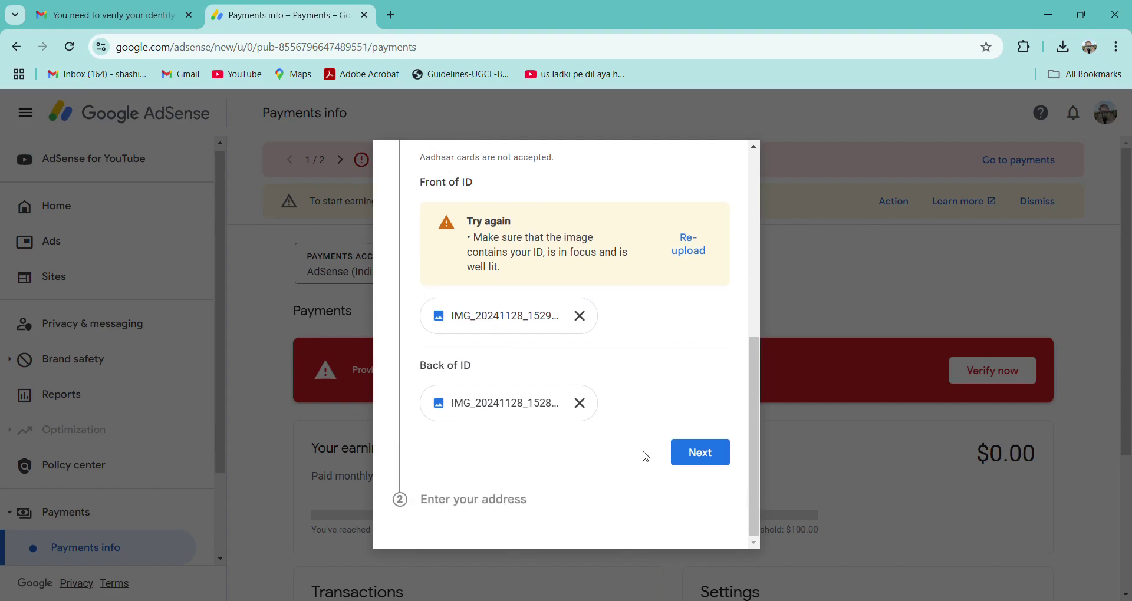
{"action": "left_click", "coordinate": [701, 453]}
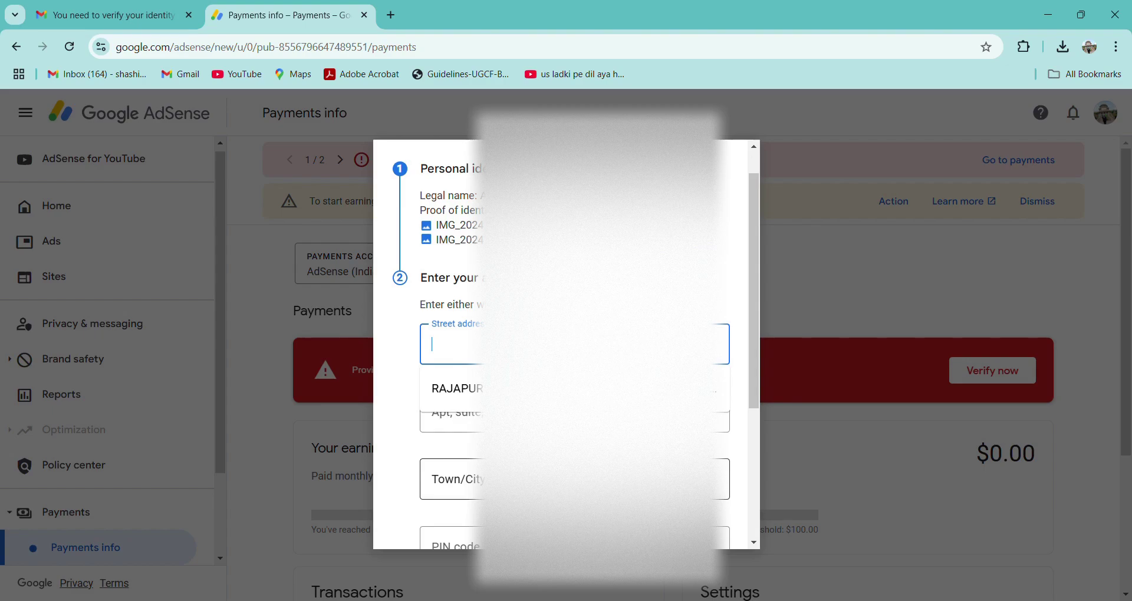
Fill in the full postal address from the saved suggestion and check the completed address fields.
{"action": "key", "text": "Down"}
{"action": "key", "text": "Return"}
{"action": "scroll", "coordinate": [566, 342], "scroll_direction": "down", "scroll_amount": 1}
{"action": "scroll", "coordinate": [566, 341], "scroll_direction": "down", "scroll_amount": 2}
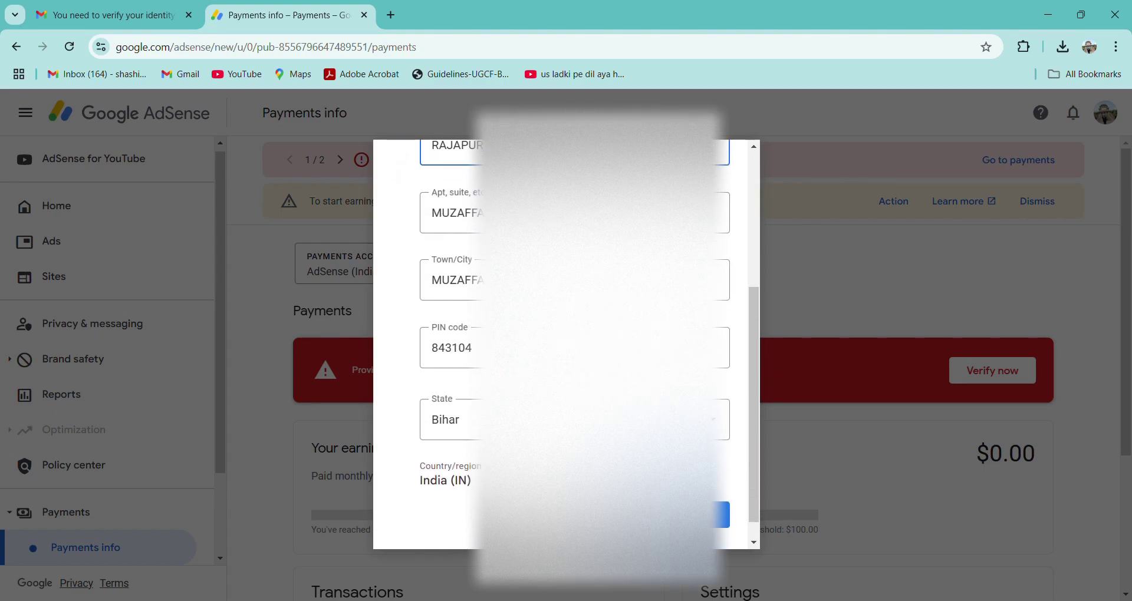
{"action": "scroll", "coordinate": [566, 342], "scroll_direction": "up", "scroll_amount": 1}
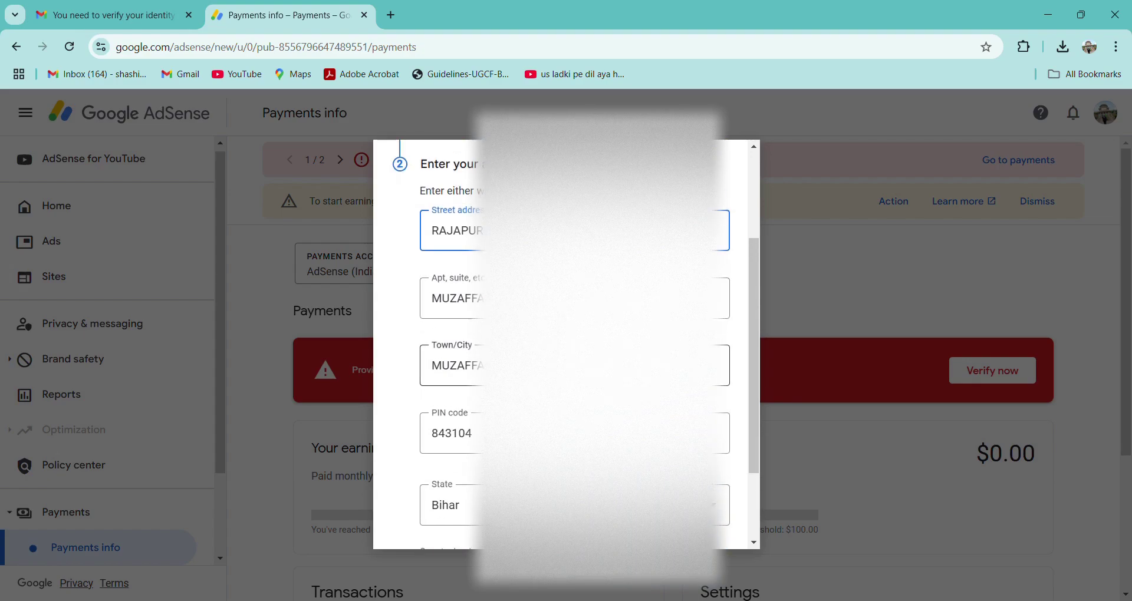
Review the completed address fields in the identity verification form and submit the address section.
{"action": "scroll", "coordinate": [566, 342], "scroll_direction": "up", "scroll_amount": 1}
{"action": "scroll", "coordinate": [566, 342], "scroll_direction": "down", "scroll_amount": 3}
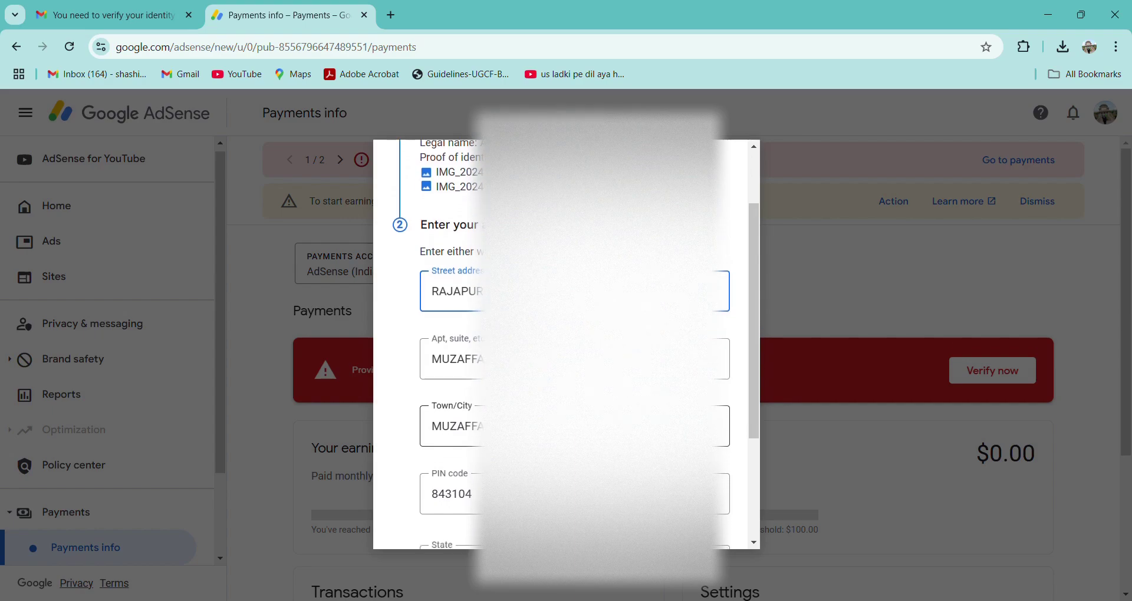
{"action": "scroll", "coordinate": [566, 342], "scroll_direction": "down", "scroll_amount": 1}
{"action": "scroll", "coordinate": [566, 342], "scroll_direction": "up", "scroll_amount": 2}
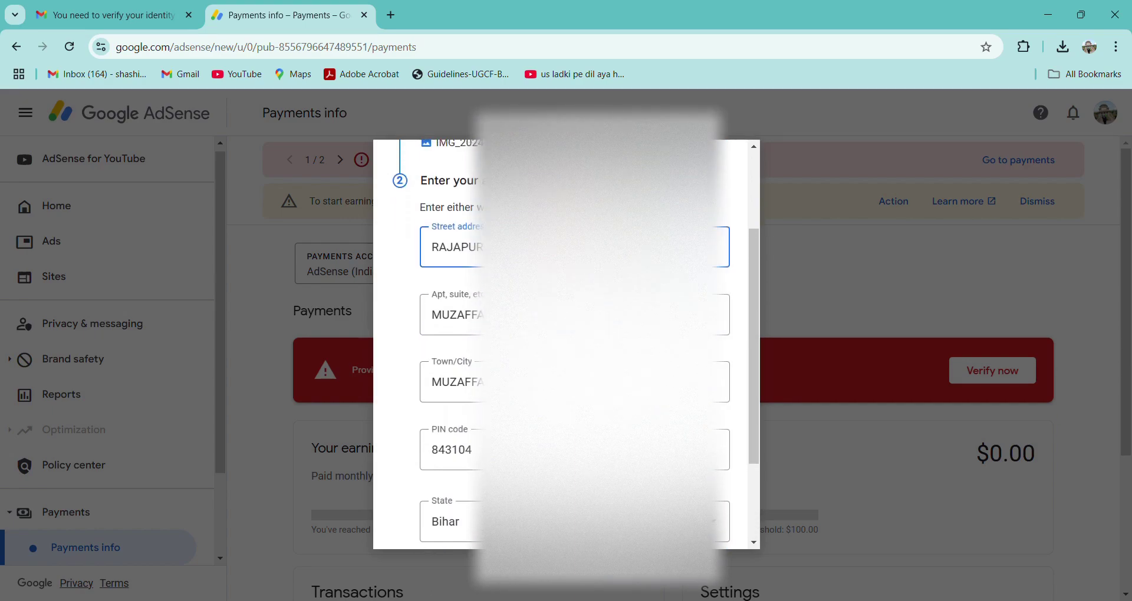
{"action": "left_click", "coordinate": [454, 315]}
{"action": "left_click", "coordinate": [695, 345]}
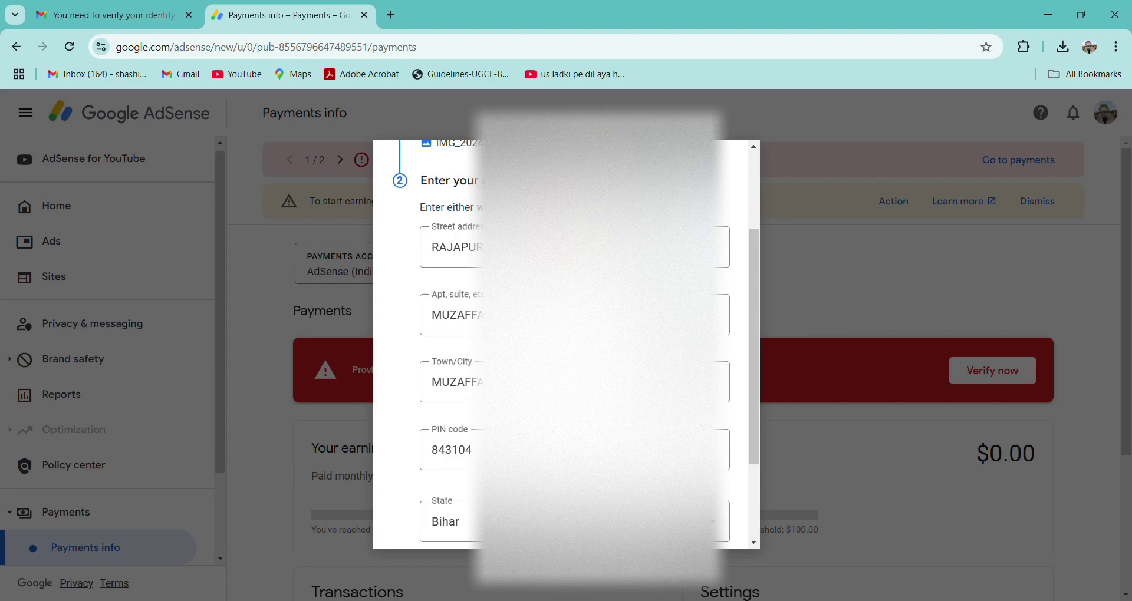
{"action": "scroll", "coordinate": [566, 345], "scroll_direction": "down", "scroll_amount": 3}
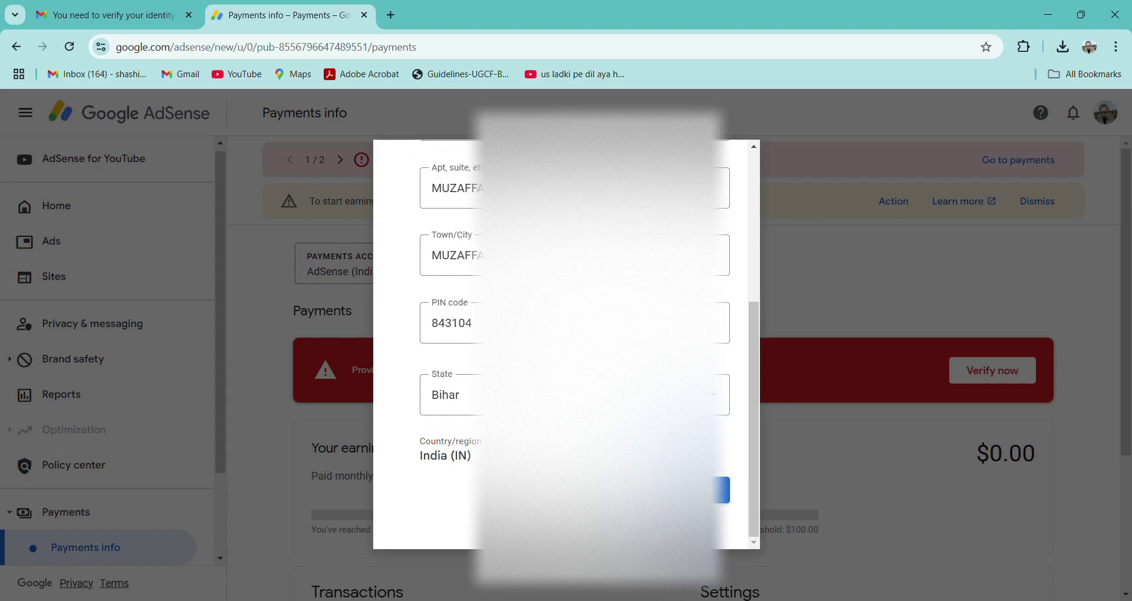
{"action": "left_click", "coordinate": [696, 490]}
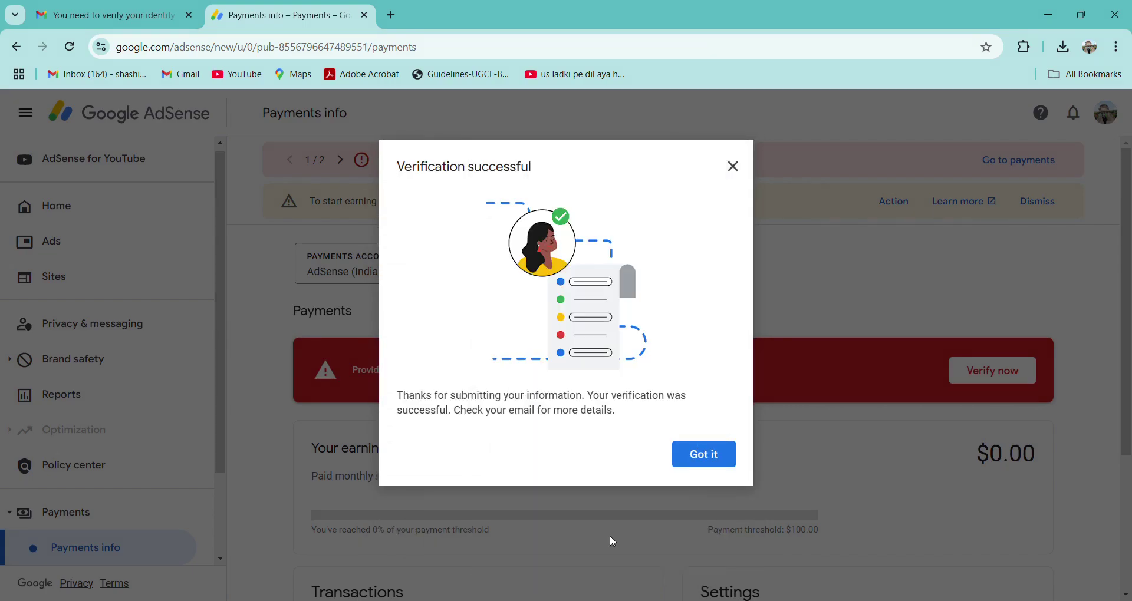
Dismiss the verification confirmation dialog and open the Verification check page to view the identity verification status.
{"action": "left_click", "coordinate": [707, 463]}
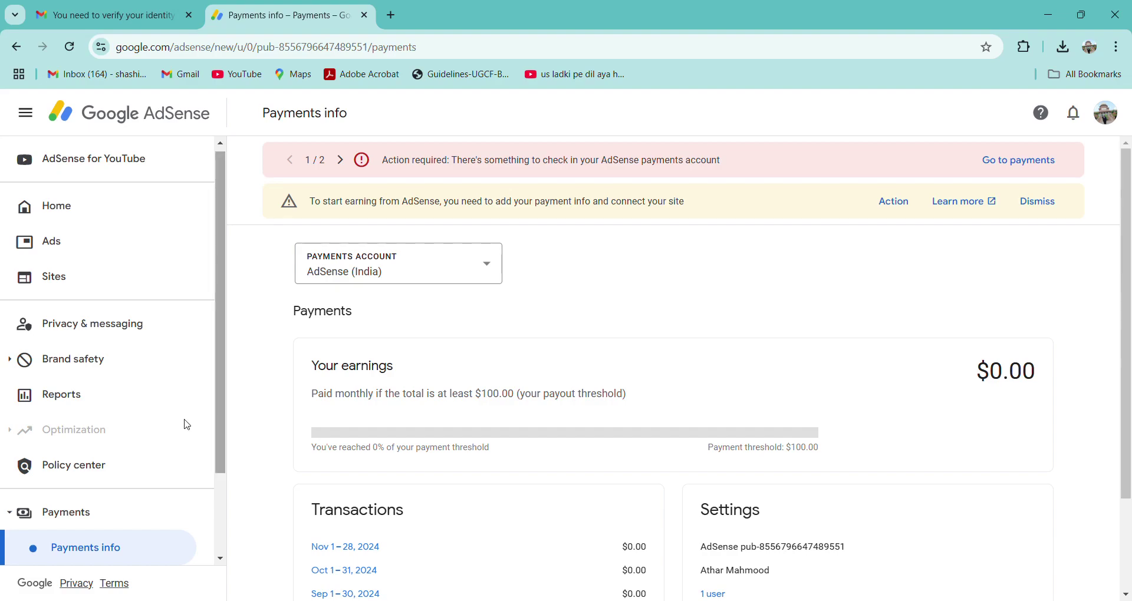
{"action": "scroll", "coordinate": [46, 462], "scroll_direction": "down", "scroll_amount": 2}
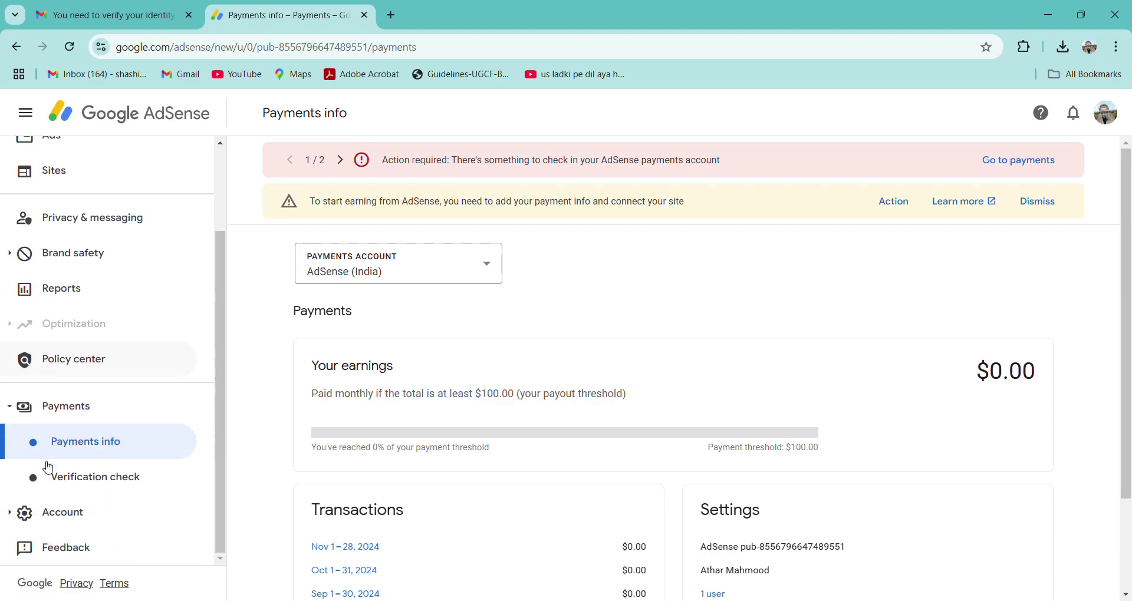
{"action": "left_click", "coordinate": [106, 478]}
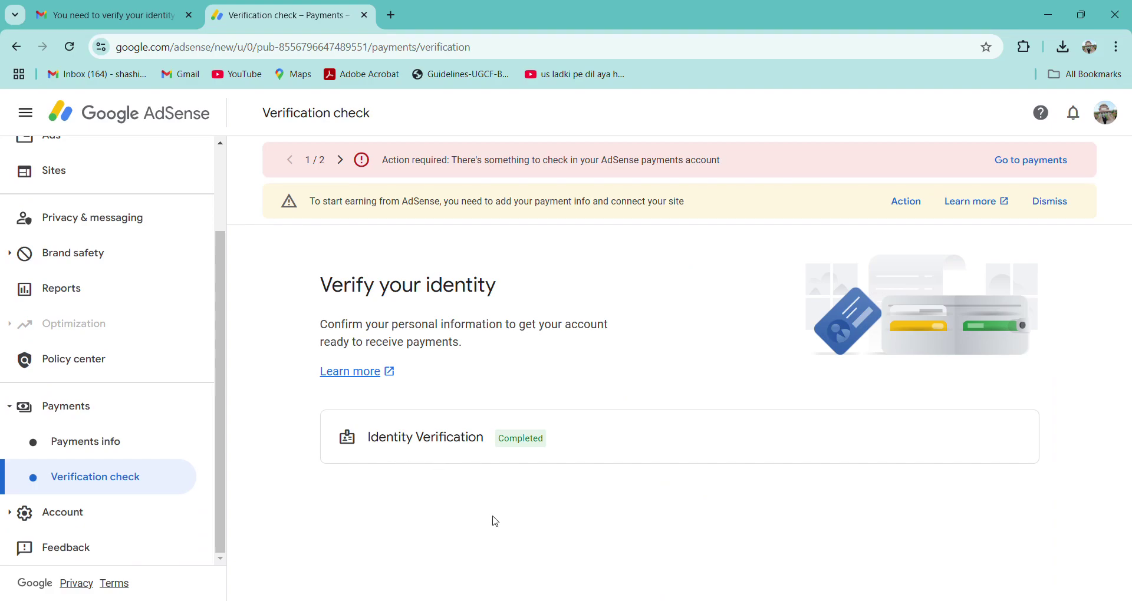
Switch to Gmail to read the newest Google Payments email about identity verification, and return to the AdSense Verification check page.
{"action": "left_click", "coordinate": [144, 13]}
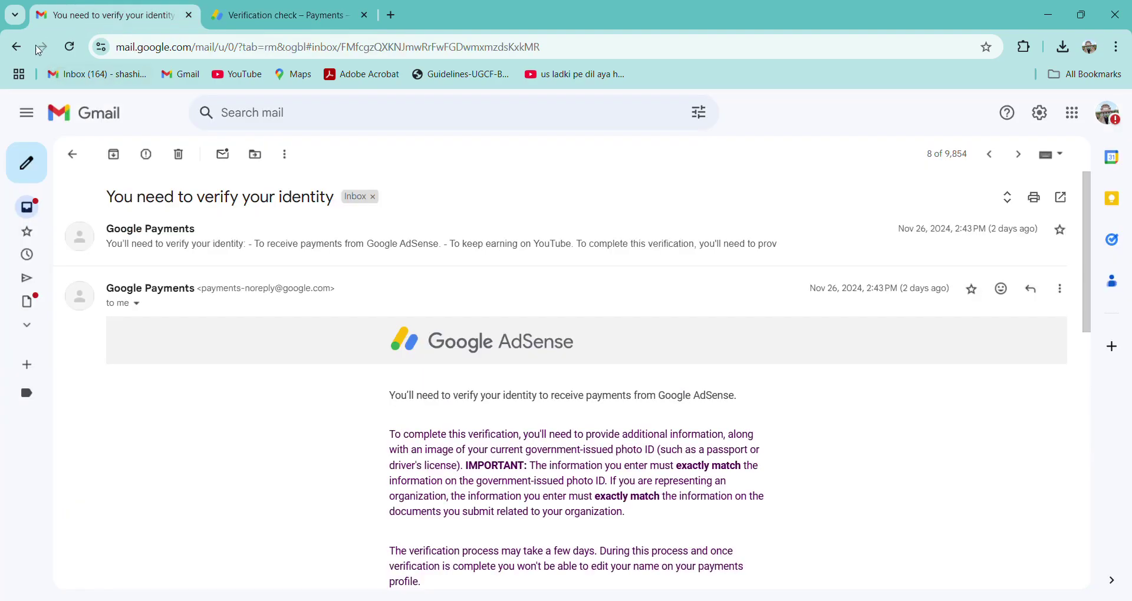
{"action": "left_click", "coordinate": [16, 47]}
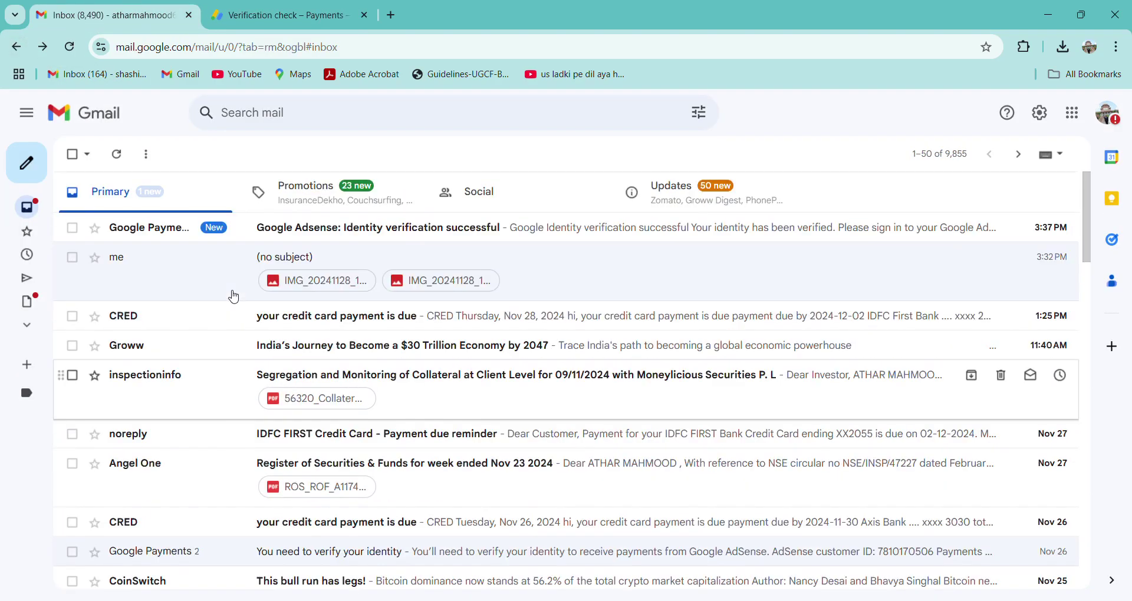
{"action": "left_click", "coordinate": [310, 236]}
{"action": "scroll", "coordinate": [614, 415], "scroll_direction": "down", "scroll_amount": 4}
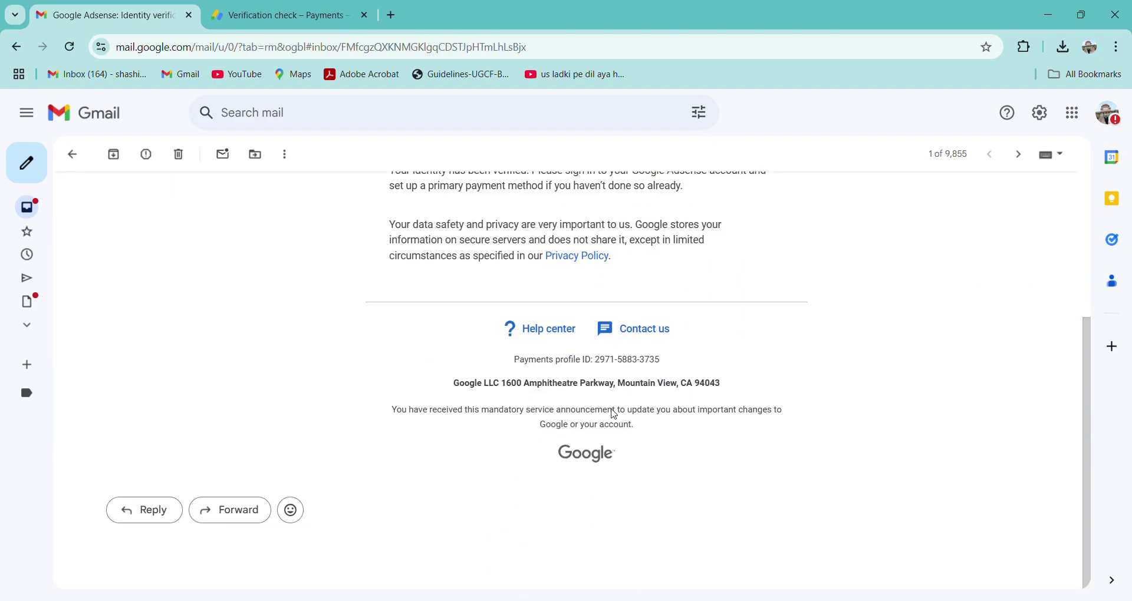
{"action": "scroll", "coordinate": [617, 414], "scroll_direction": "up", "scroll_amount": 4}
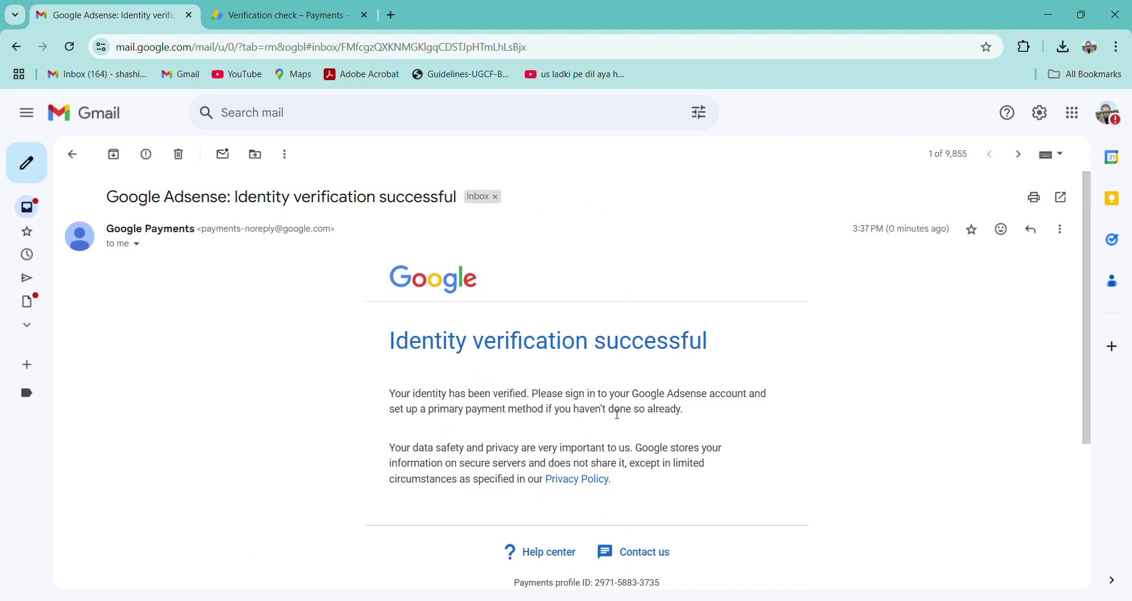
{"action": "left_click", "coordinate": [287, 18]}
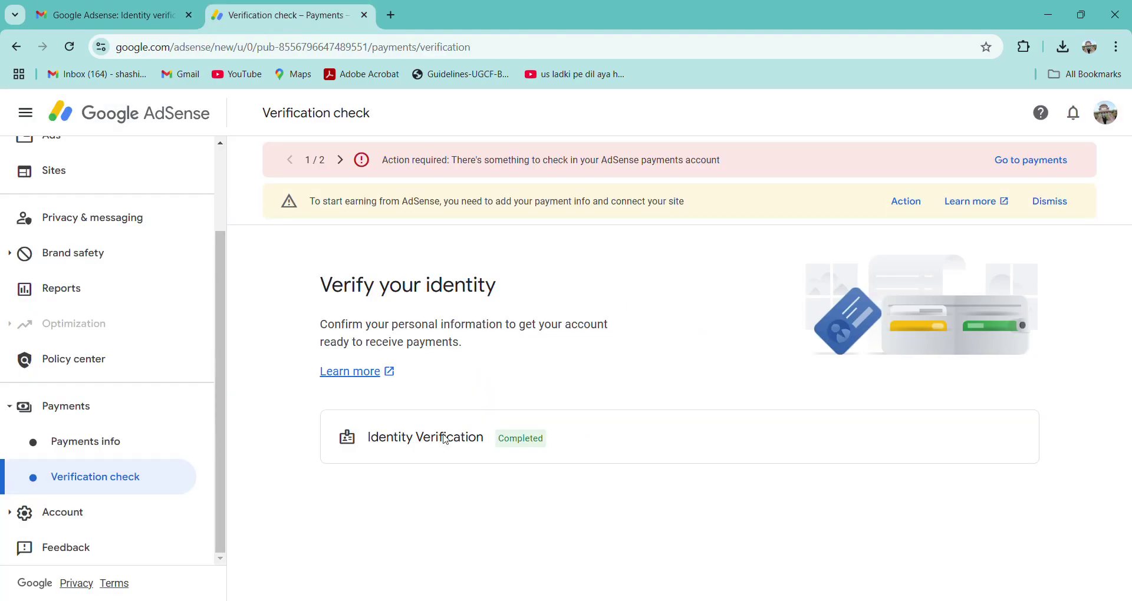